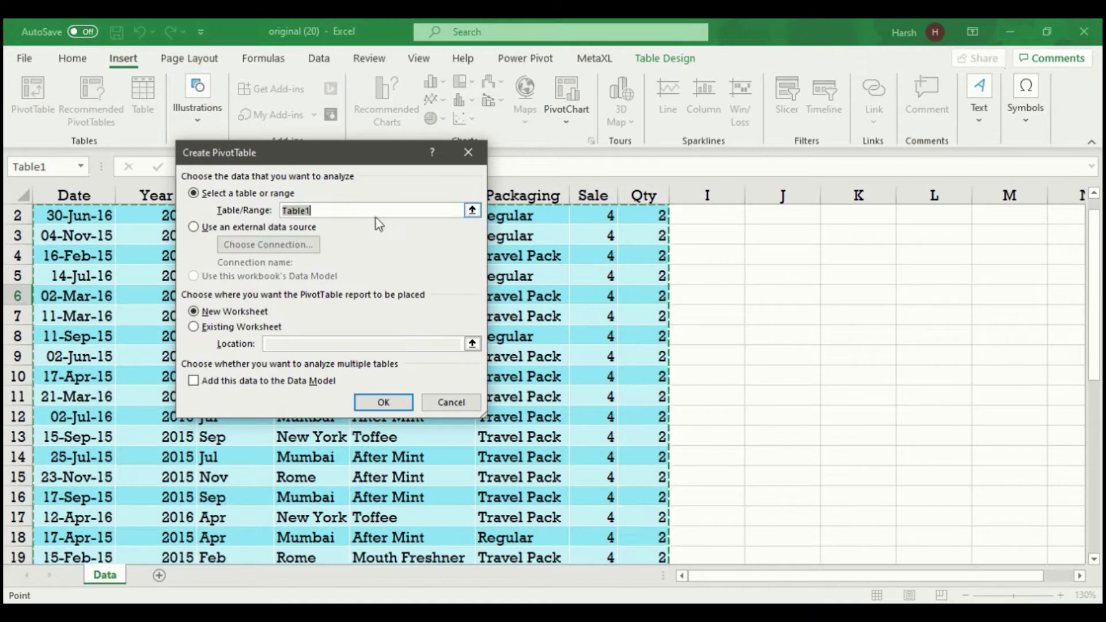
# Step: Create a PivotTable from Table1 on a new worksheet with Location as rows and the sum of Sale as values
pyautogui.click(384, 402)
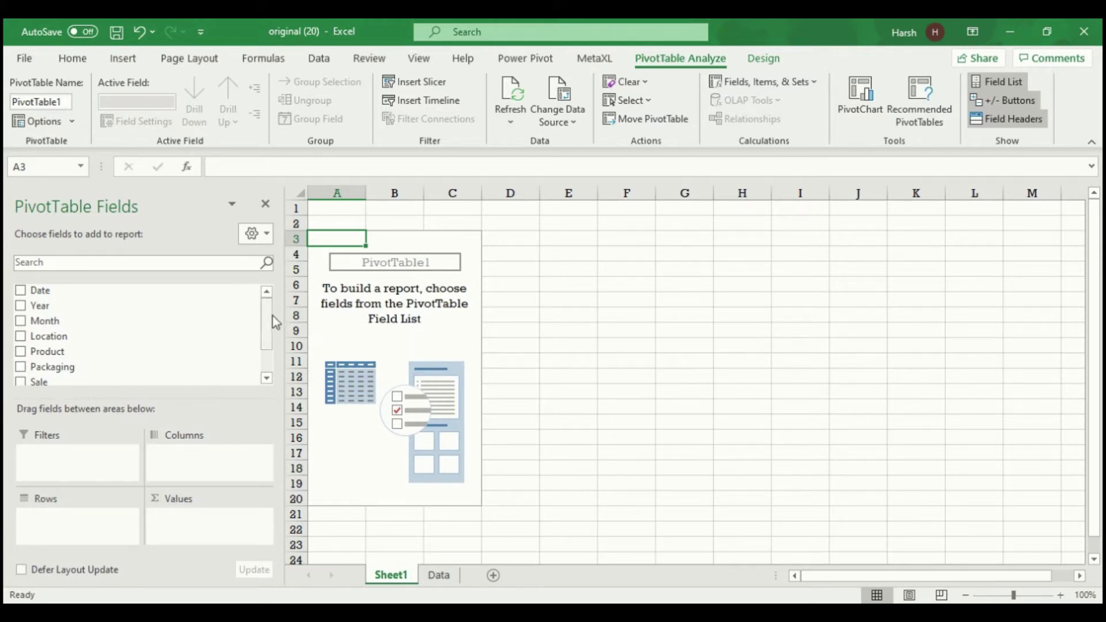
pyautogui.moveTo(266, 314); pyautogui.dragTo(267, 334)
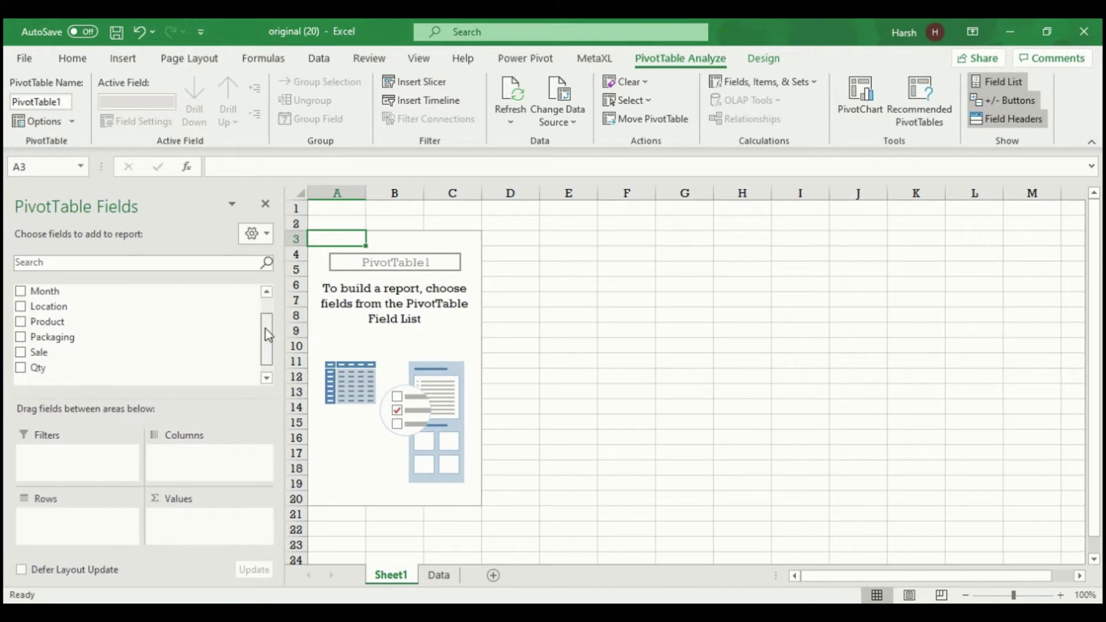
pyautogui.moveTo(64, 352); pyautogui.dragTo(192, 516)
pyautogui.hotkey('ctrl', 'z')
pyautogui.moveTo(57, 340); pyautogui.dragTo(193, 517)
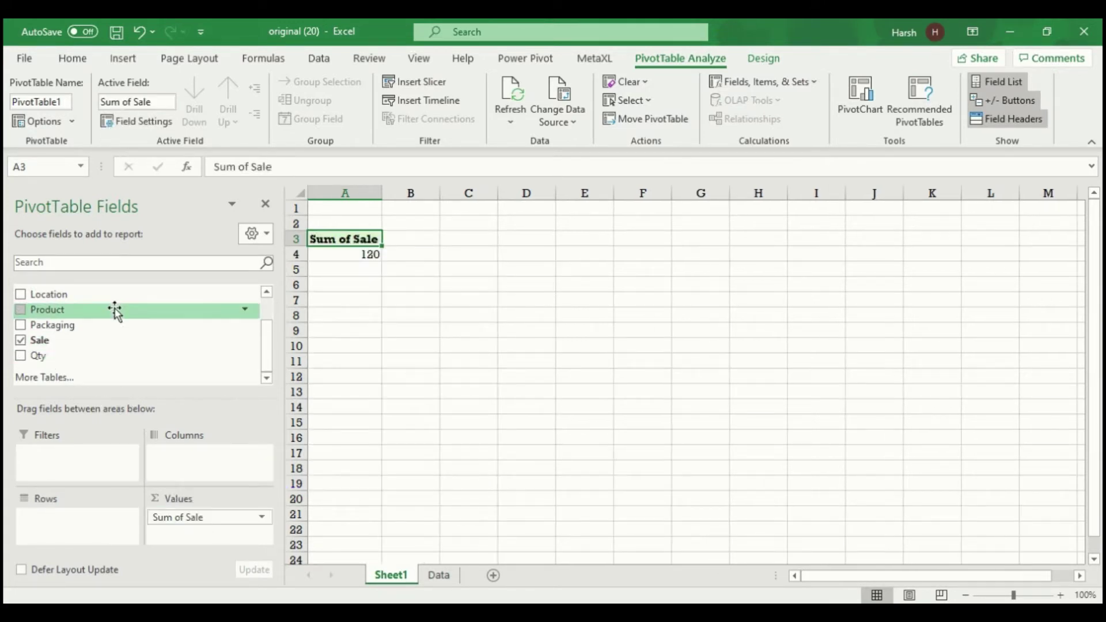
pyautogui.moveTo(102, 300); pyautogui.dragTo(93, 533)
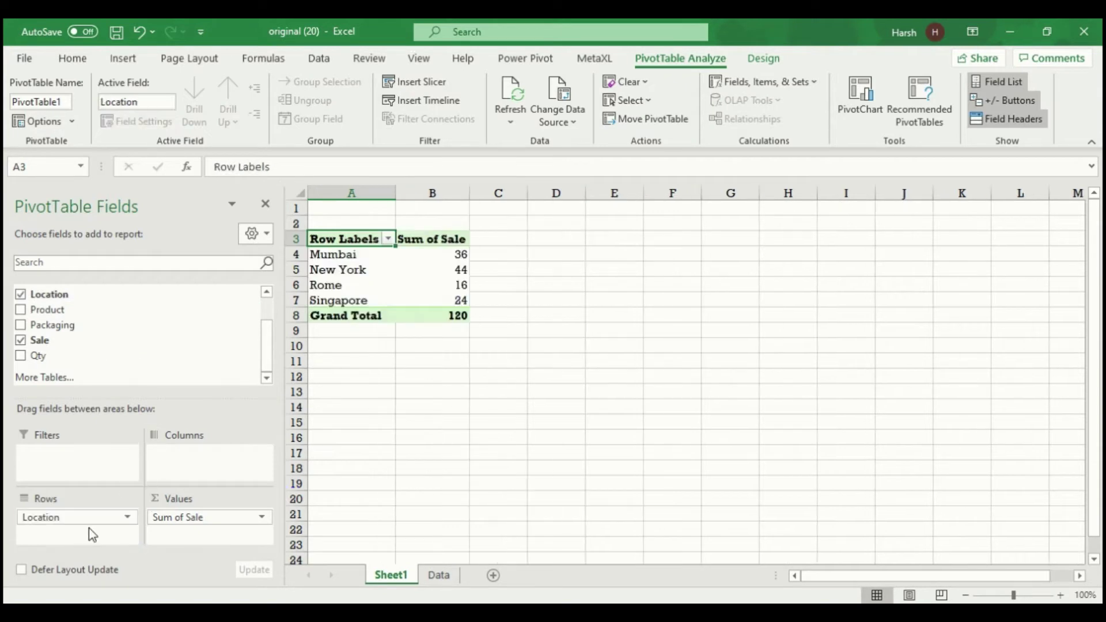
# Step: Show the Sale values as percentages of the grand total and add Sale to the values a second time as a plain sum
pyautogui.click(455, 317)
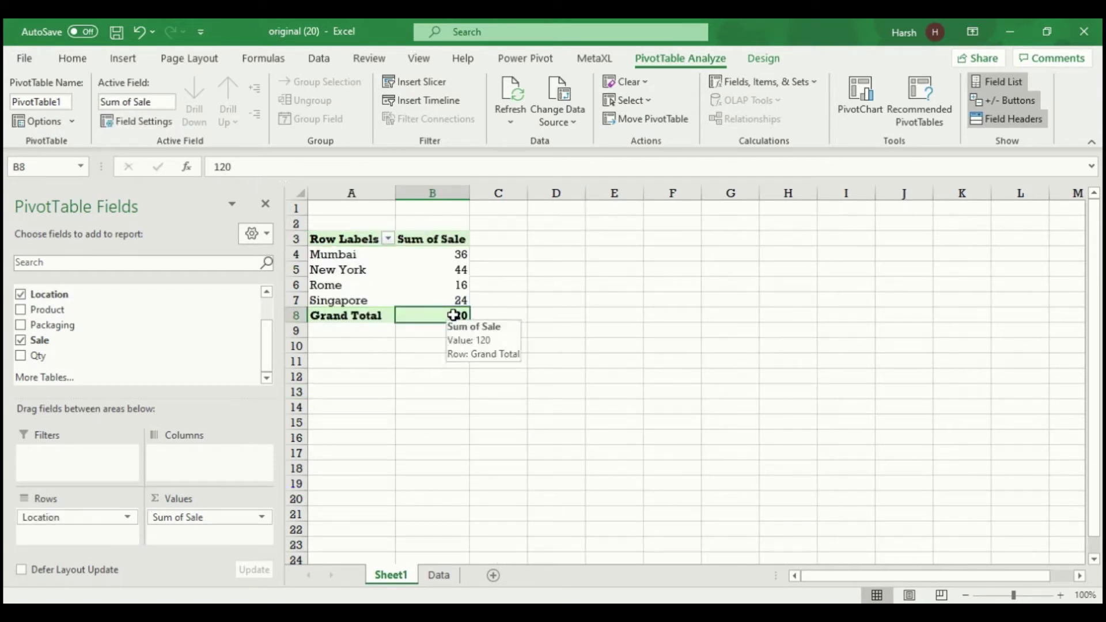
pyautogui.rightClick(455, 316)
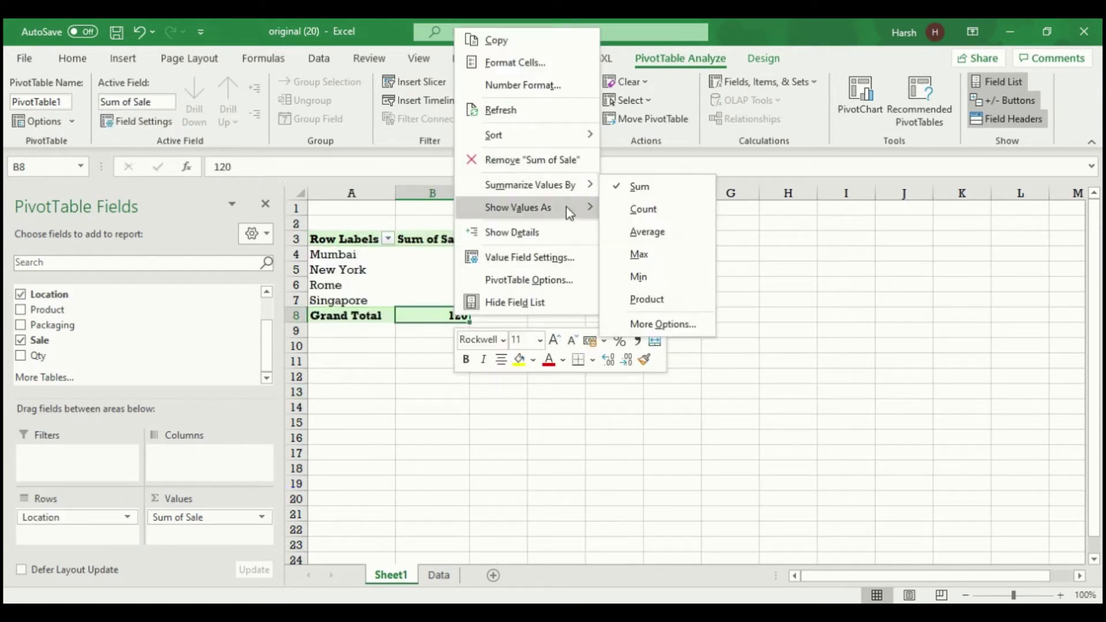
pyautogui.moveTo(567, 207)
pyautogui.click(668, 236)
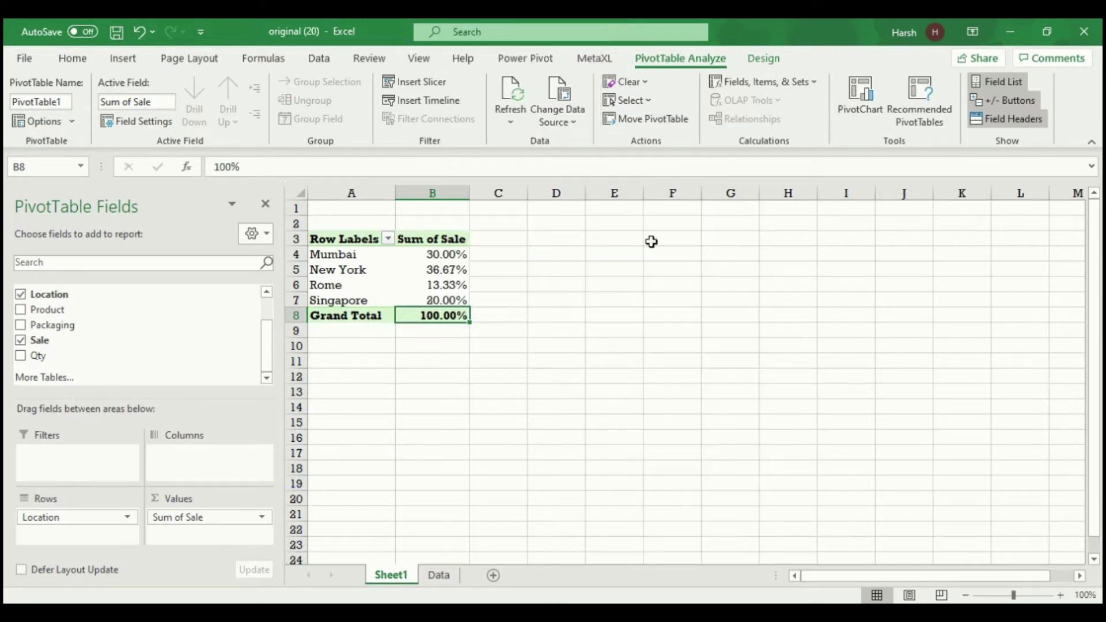
pyautogui.moveTo(58, 340); pyautogui.dragTo(210, 517)
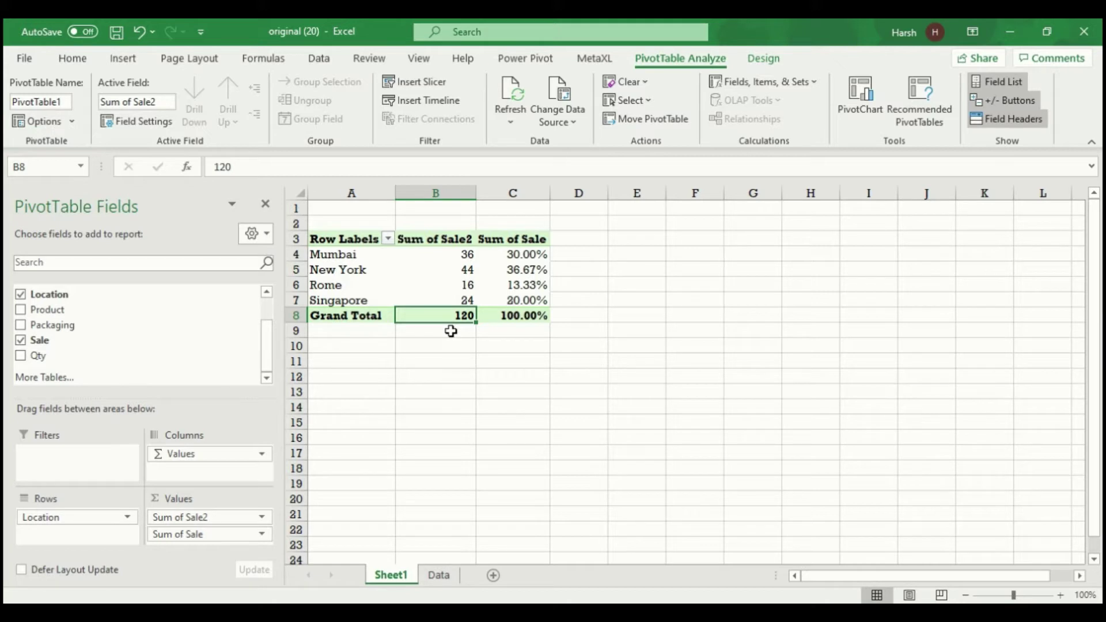
pyautogui.click(495, 316)
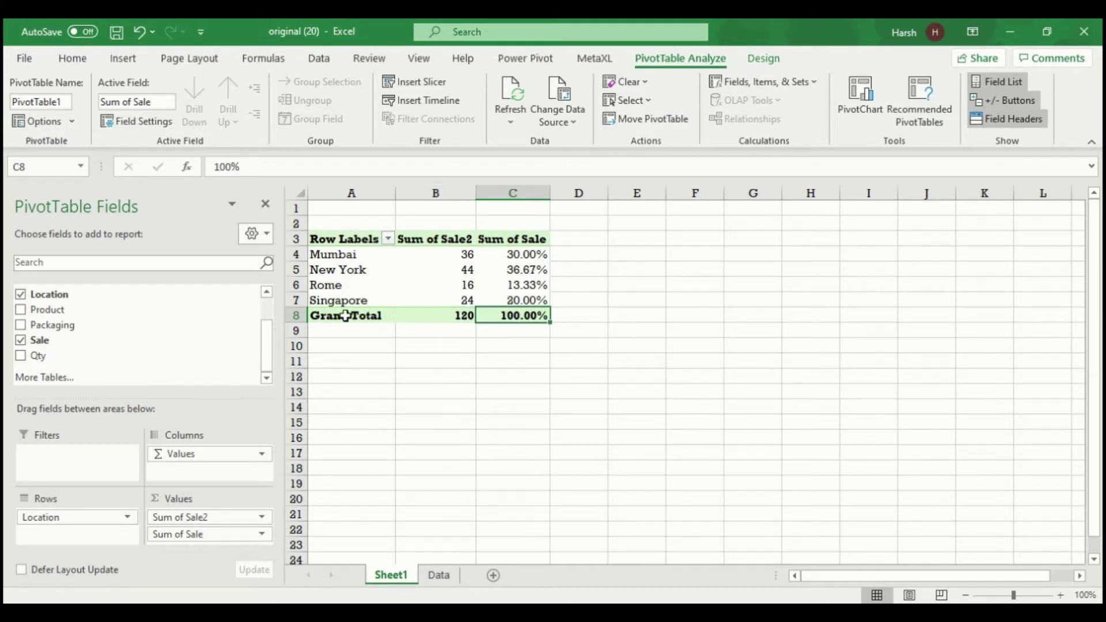
pyautogui.click(355, 285)
pyautogui.click(363, 253)
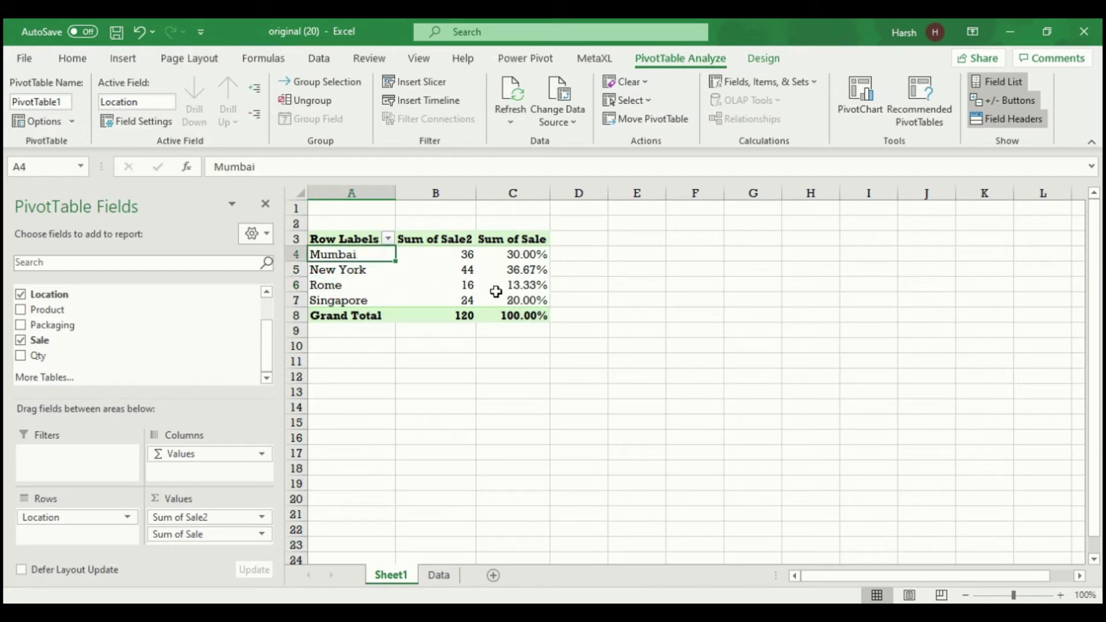
pyautogui.moveTo(497, 291)
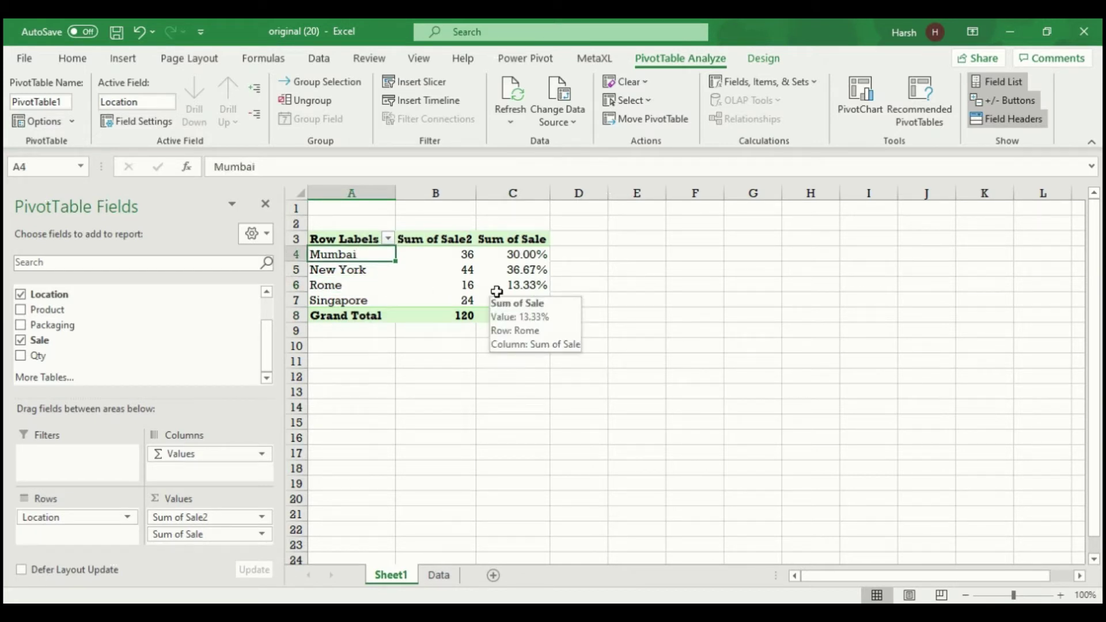
pyautogui.click(496, 291)
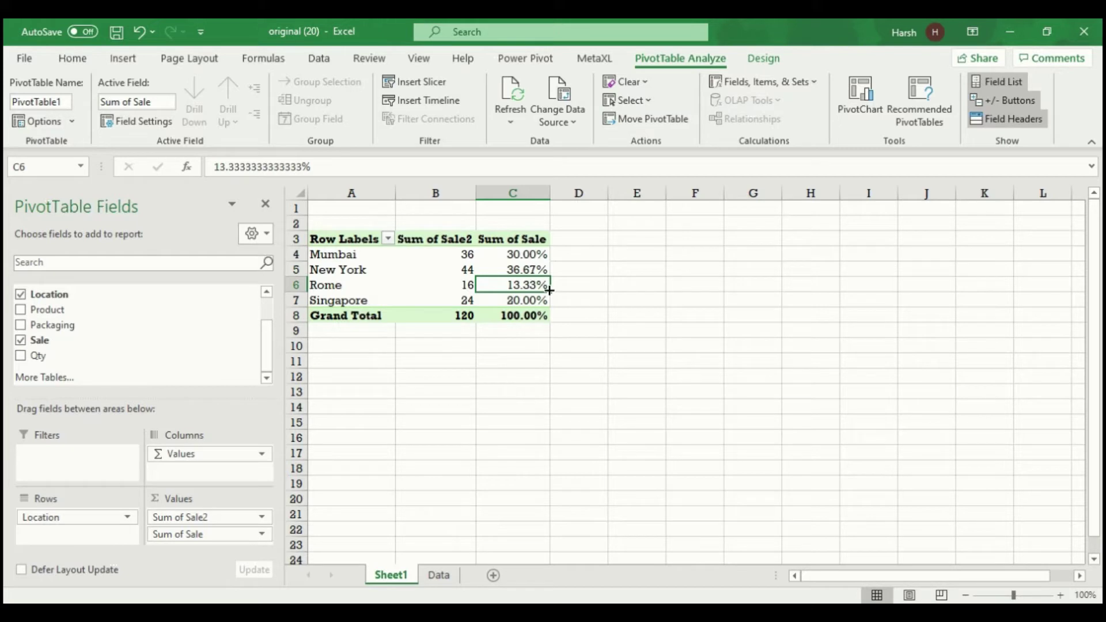
# Step: Calculate the difference between Mumbai's and Rome's percentages in cell F5 with =30-13
pyautogui.click(700, 272)
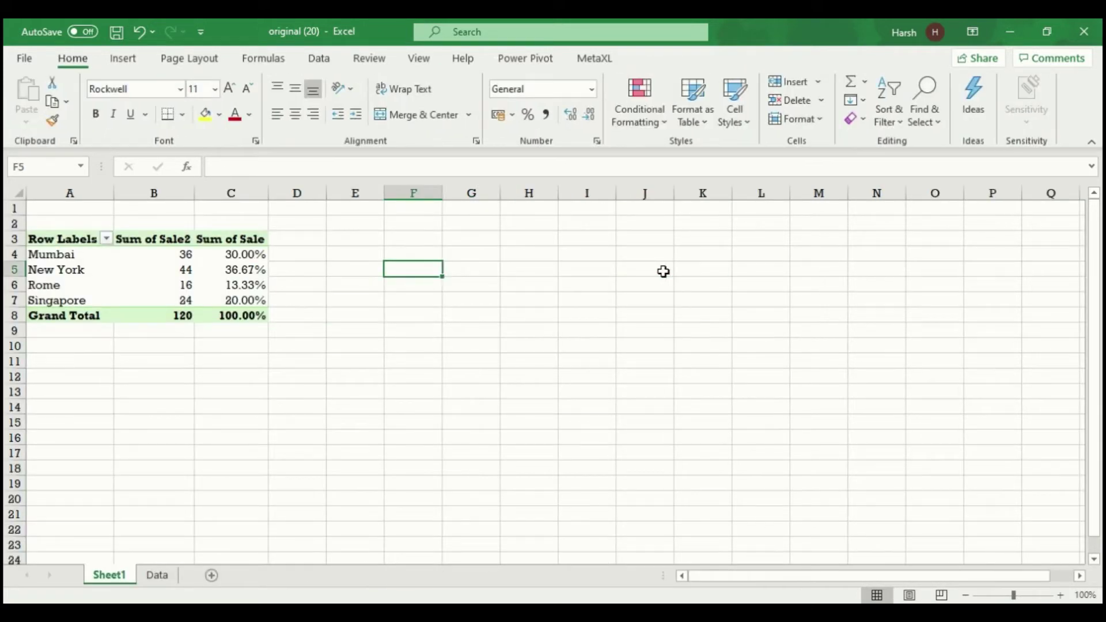
pyautogui.write('=30-12')
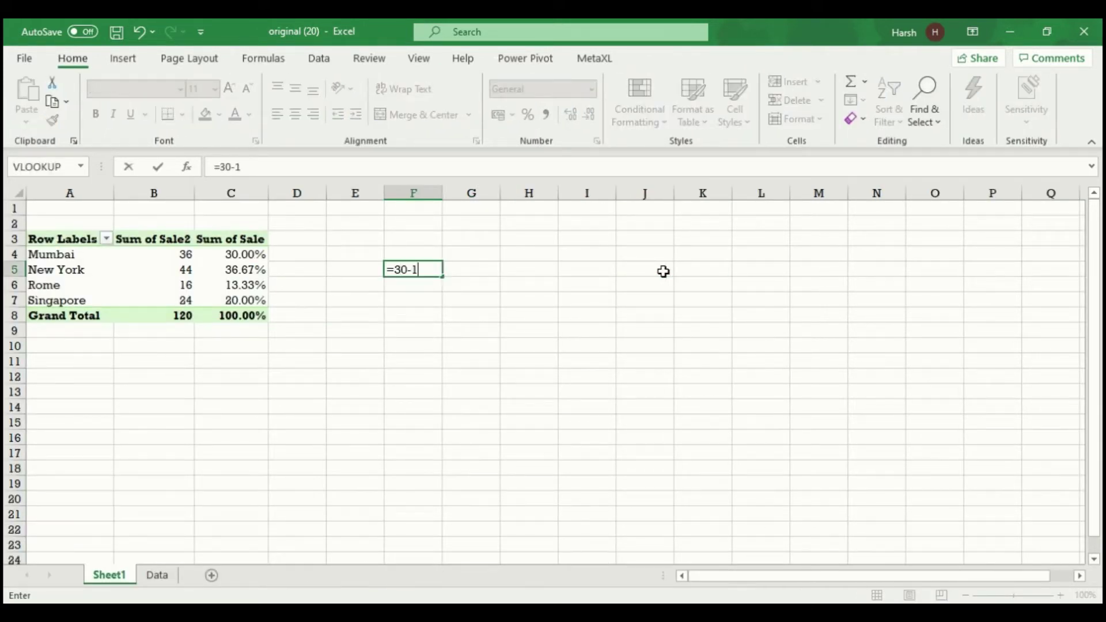
pyautogui.press('BackSpace')
pyautogui.press('BackSpace')
pyautogui.write('13')
pyautogui.press('Return')
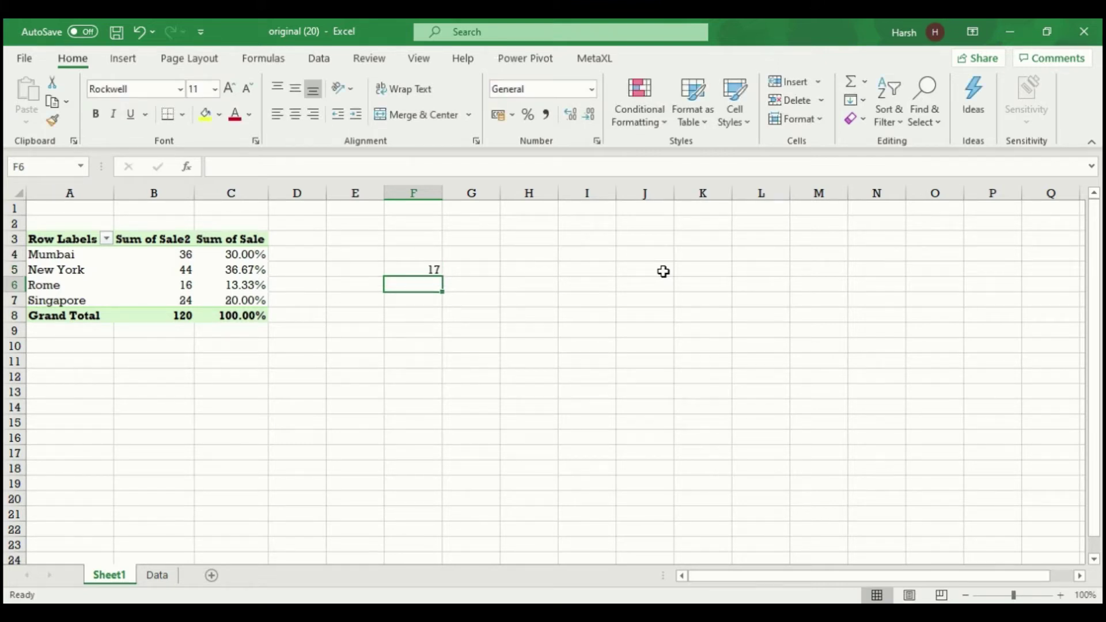
# Step: Clear the subtraction formula from cell F5
pyautogui.click(205, 285)
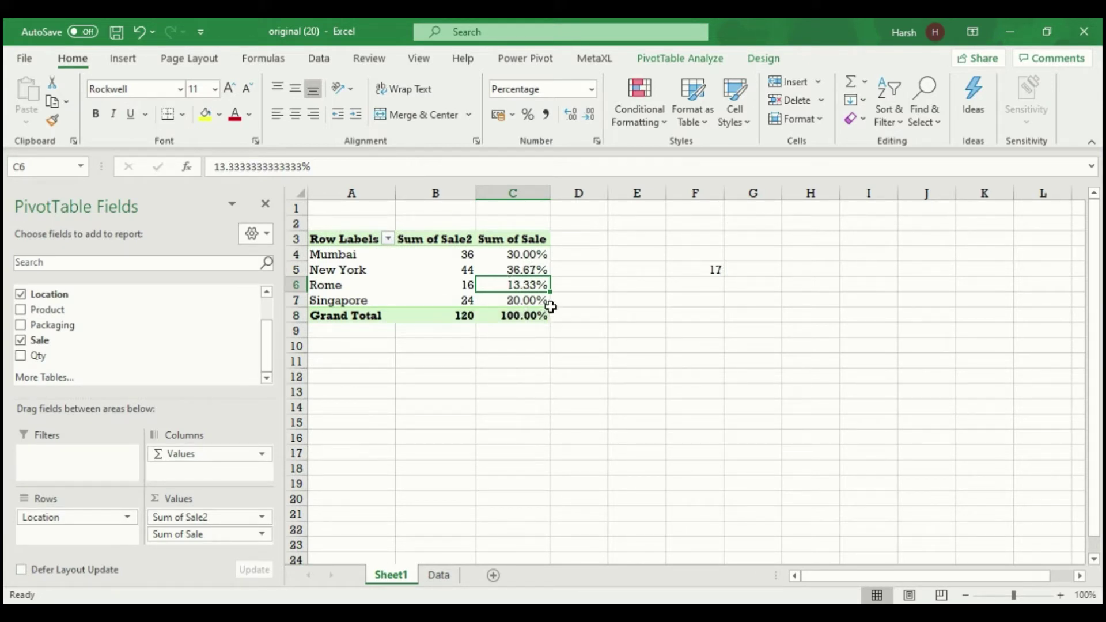
pyautogui.click(360, 284)
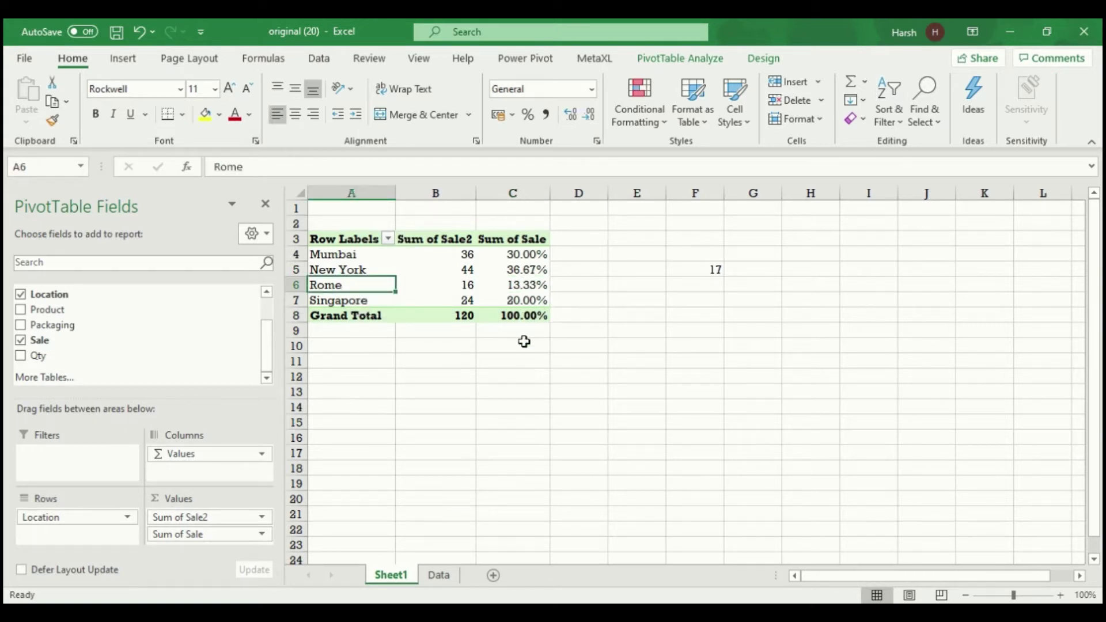
pyautogui.click(534, 314)
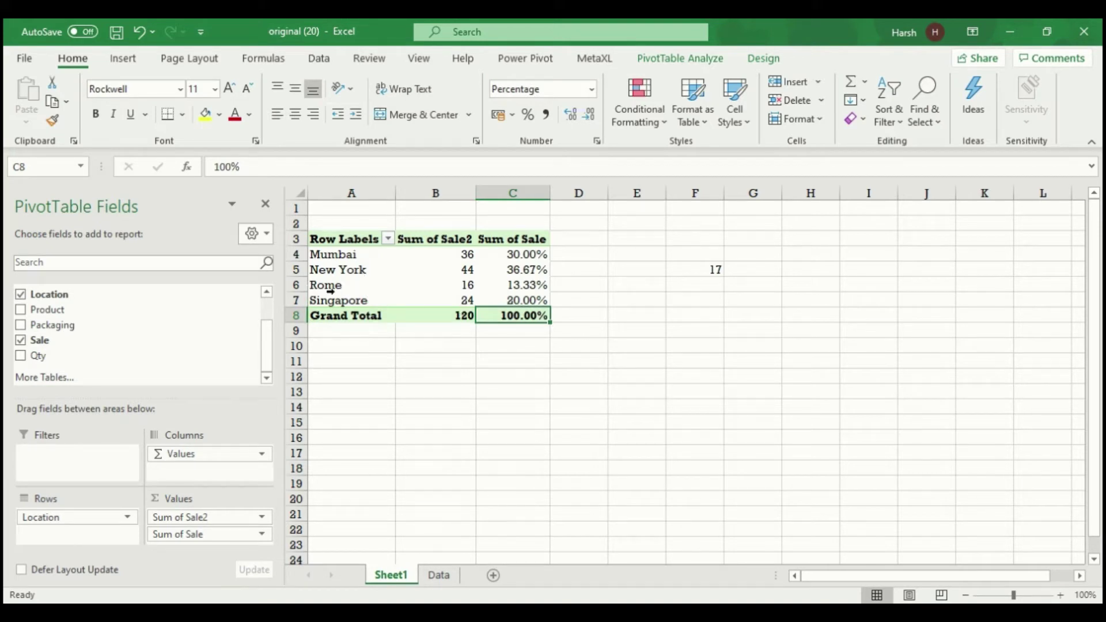
pyautogui.click(523, 281)
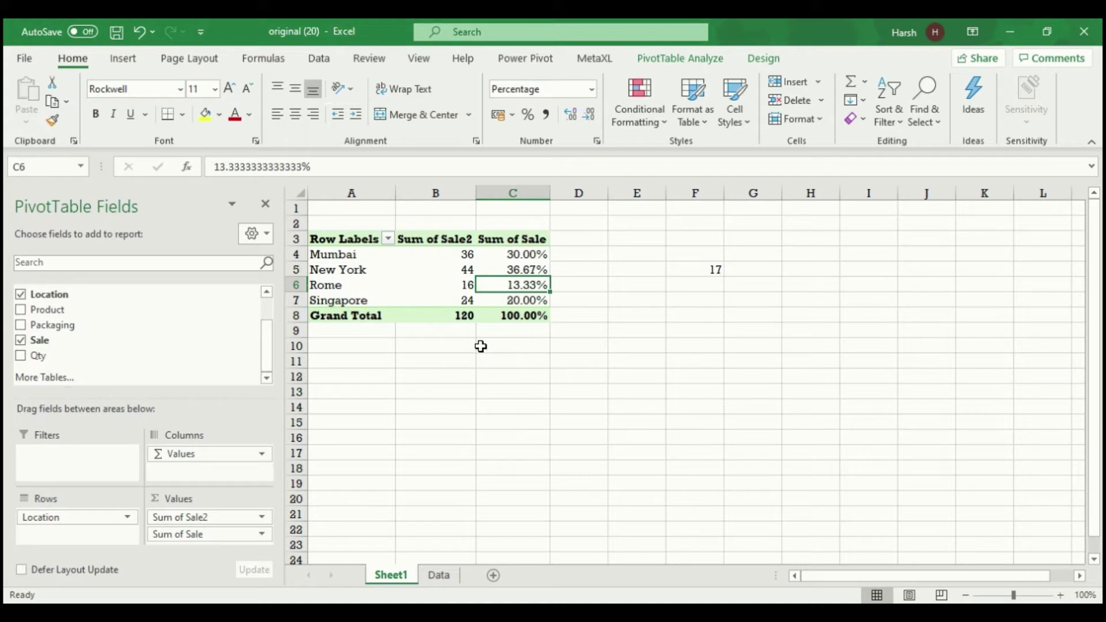
pyautogui.click(703, 272)
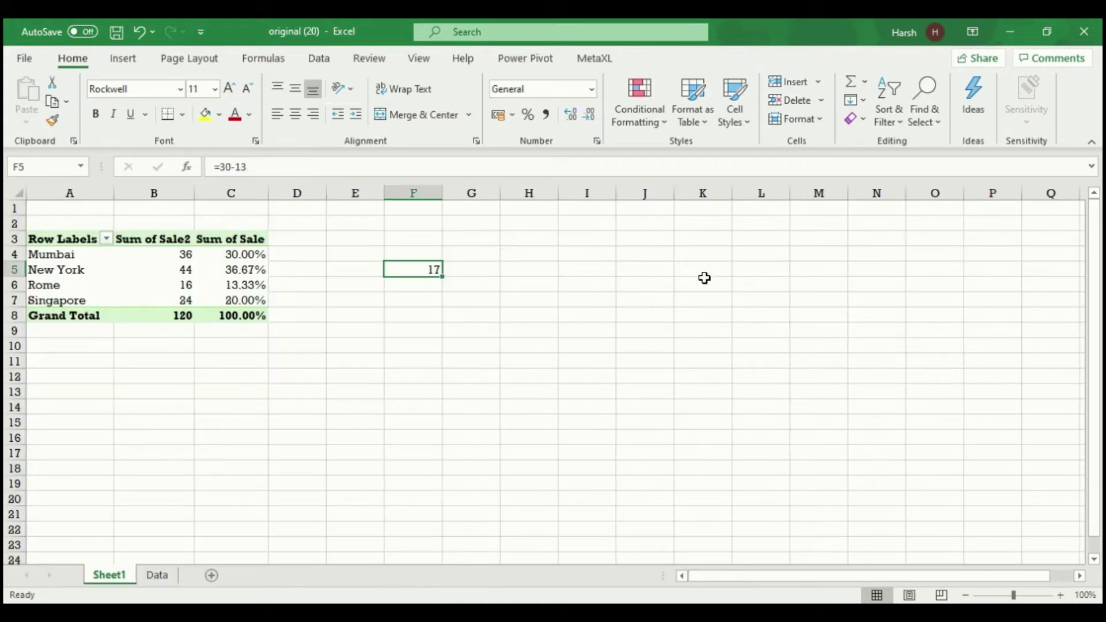
pyautogui.press('Delete')
# Step: Enter Mumbai's sale of 36 in cell E4 and Rome's sale of 16 in cell E5
pyautogui.click(357, 249)
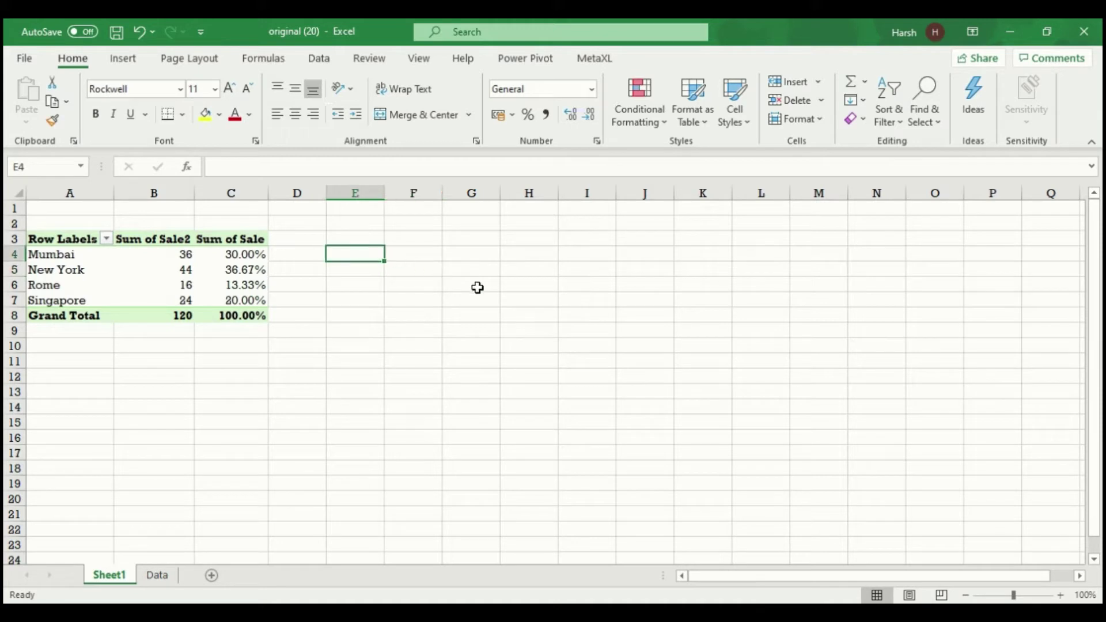
pyautogui.write('36')
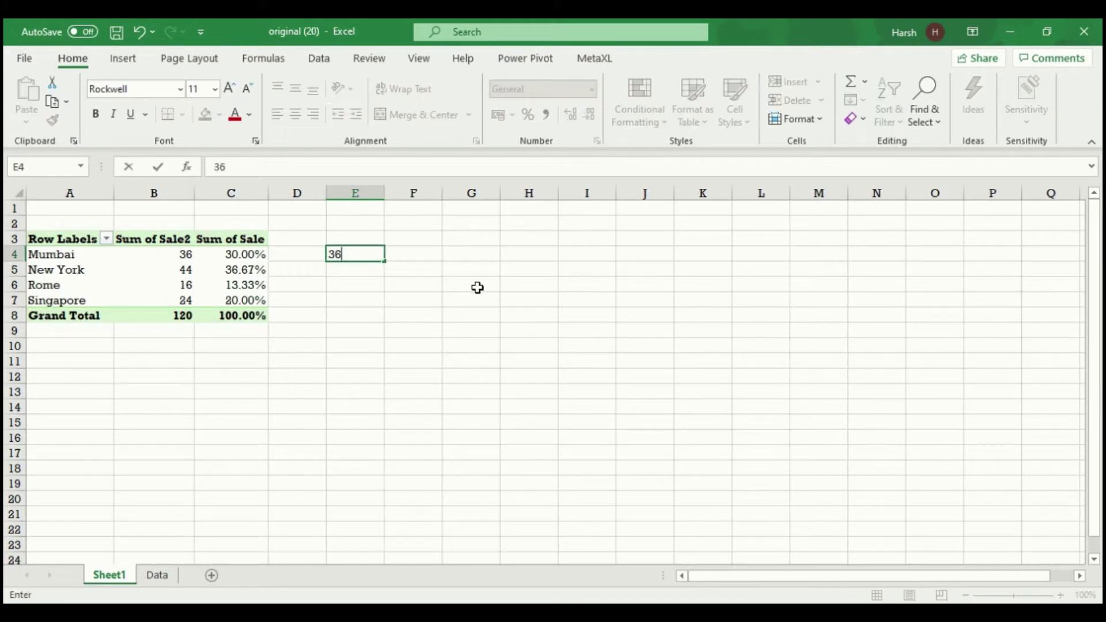
pyautogui.press('Return')
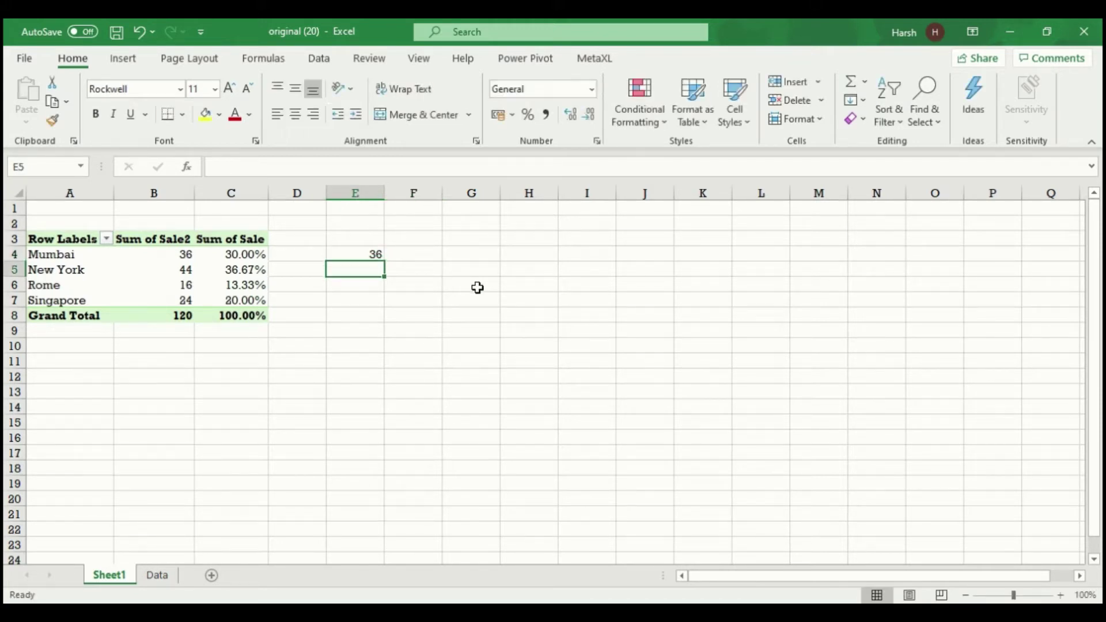
pyautogui.write('16')
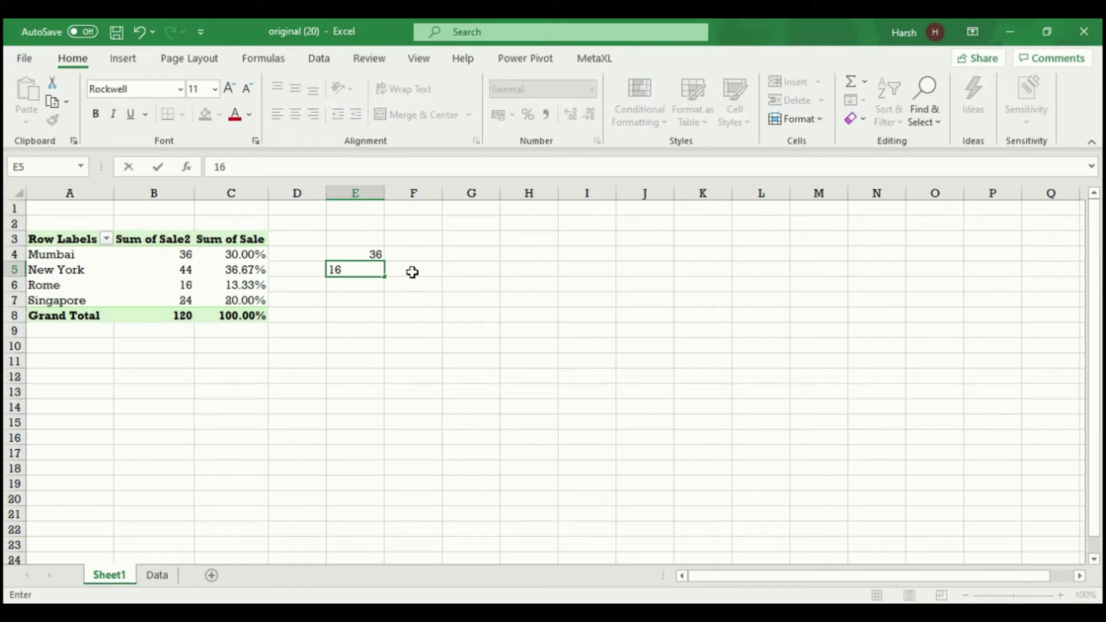
# Step: Calculate the difference between the two sales in cell E6 with =E4-E5
pyautogui.click(364, 283)
pyautogui.write('=')
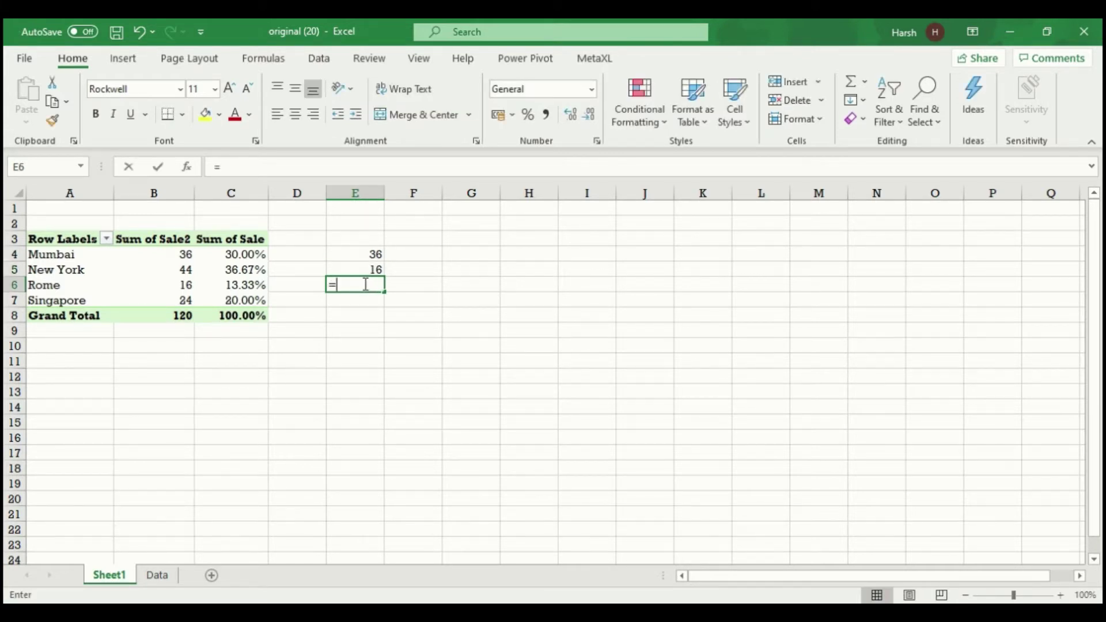
pyautogui.click(373, 254)
pyautogui.write('-')
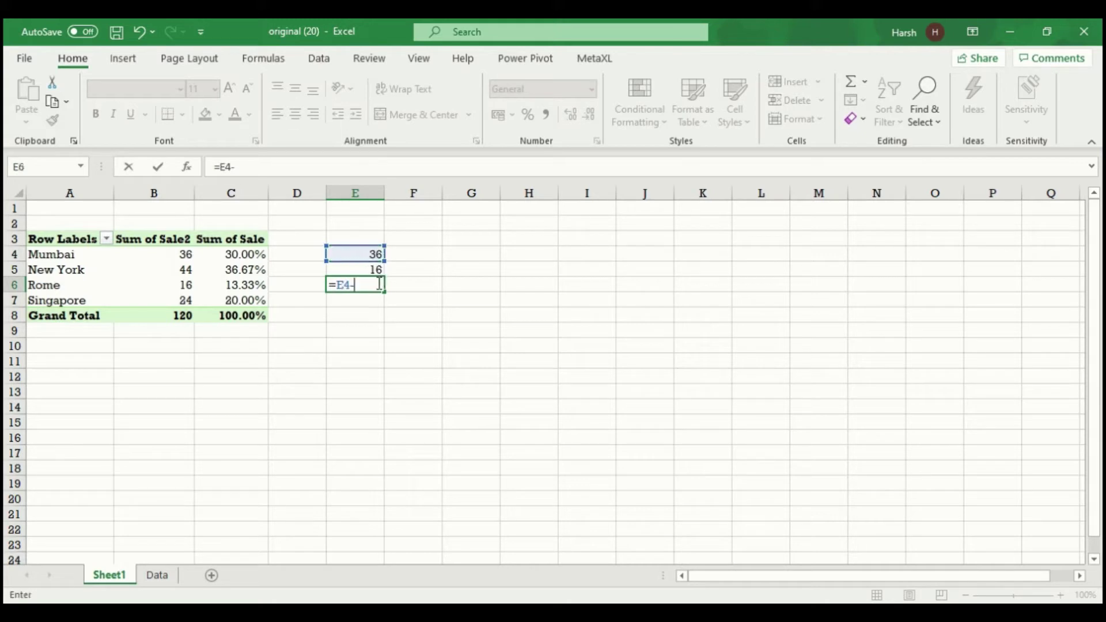
pyautogui.click(375, 270)
pyautogui.press('Return')
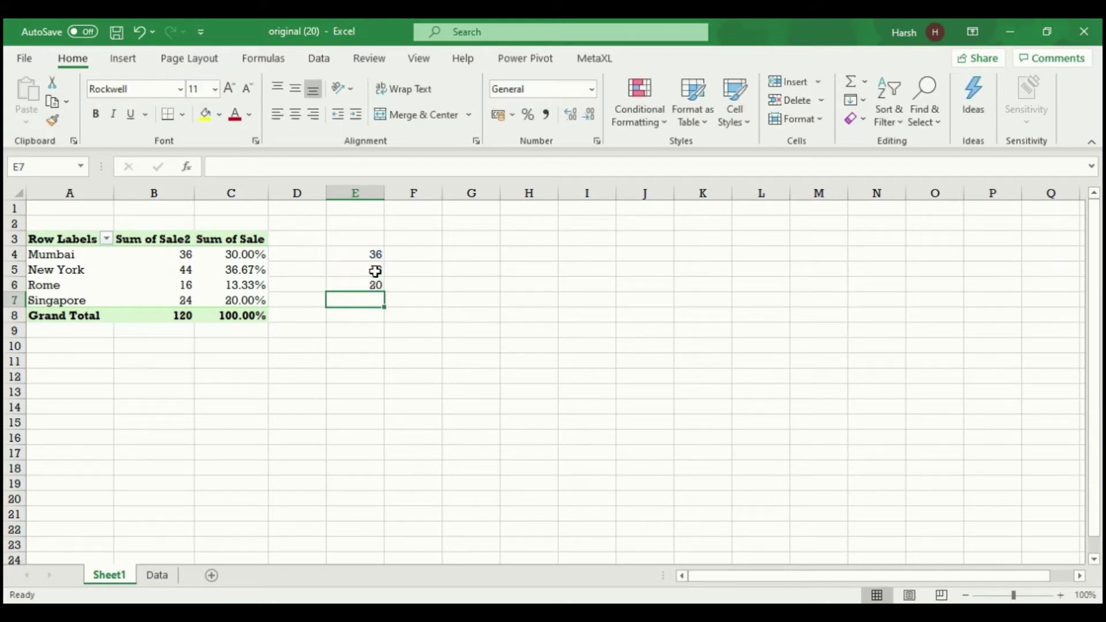
# Step: Calculate the difference as a percentage of Rome's sale in cell E7 with =E6/E5*100
pyautogui.write('=')
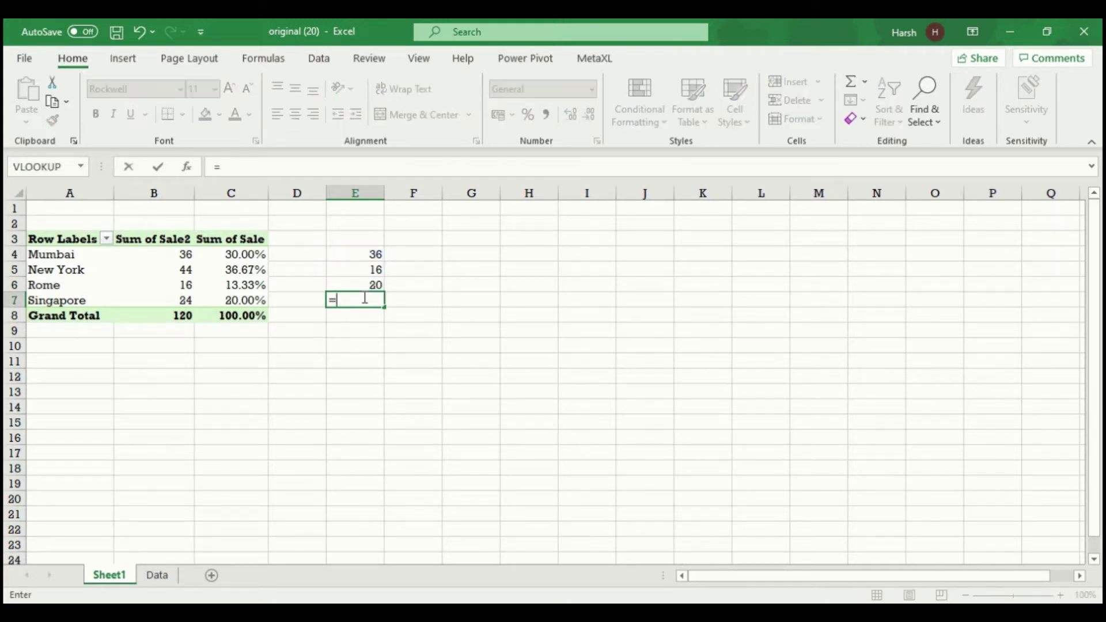
pyautogui.click(373, 286)
pyautogui.write('/')
pyautogui.click(375, 270)
pyautogui.write('*100')
pyautogui.press('Return')
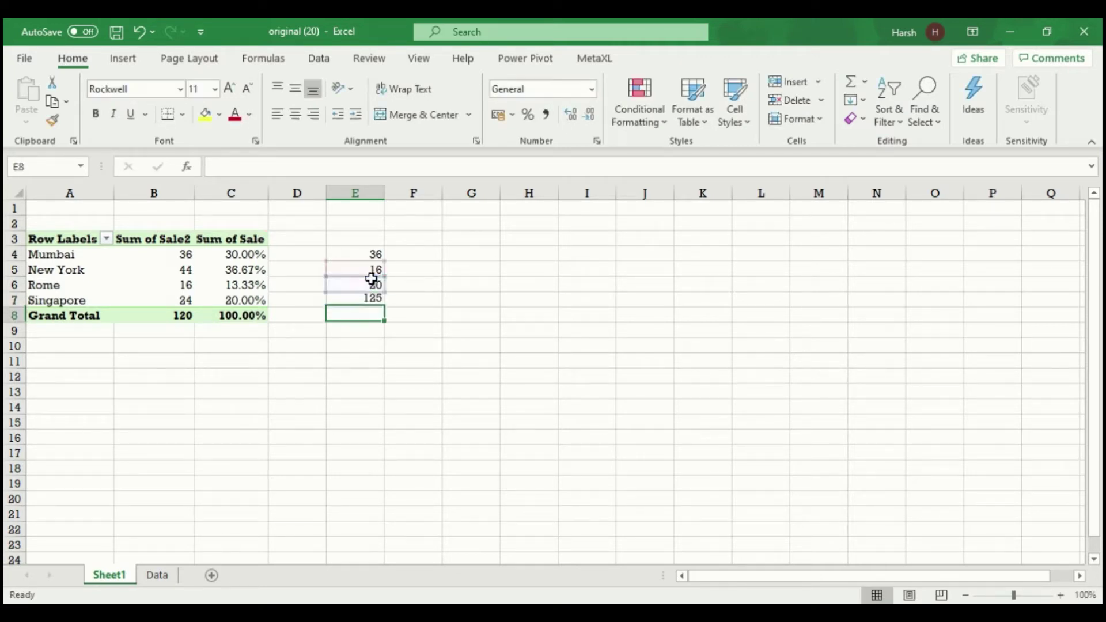
pyautogui.click(368, 302)
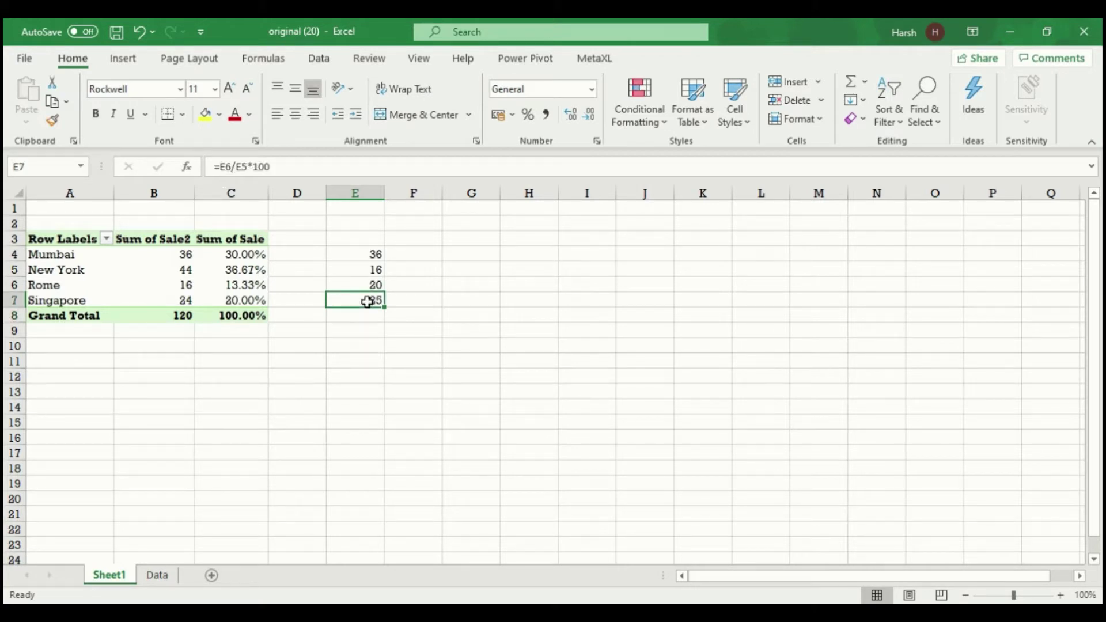
# Step: Enter 17 in cell F7 beside the calculated percentage for comparison
pyautogui.click(433, 301)
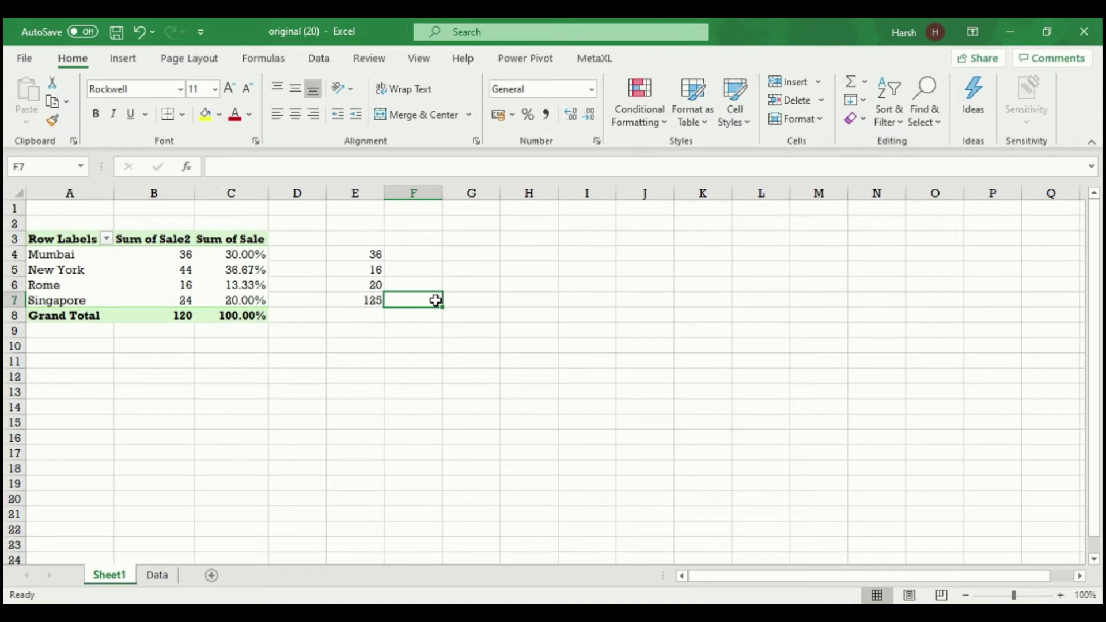
pyautogui.write('17')
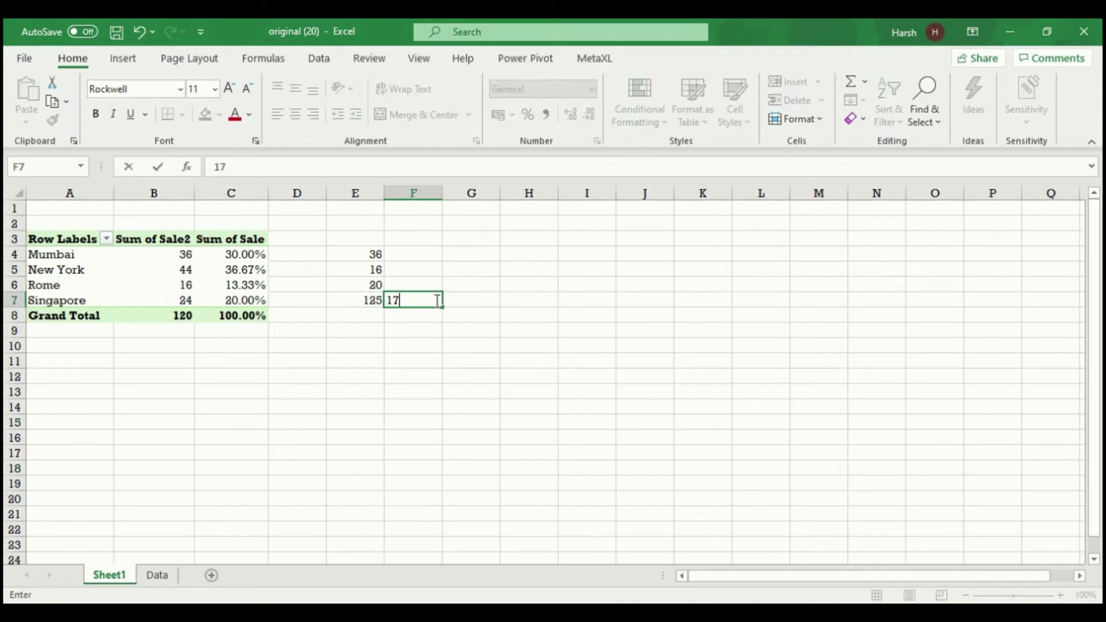
pyautogui.click(358, 320)
pyautogui.click(357, 301)
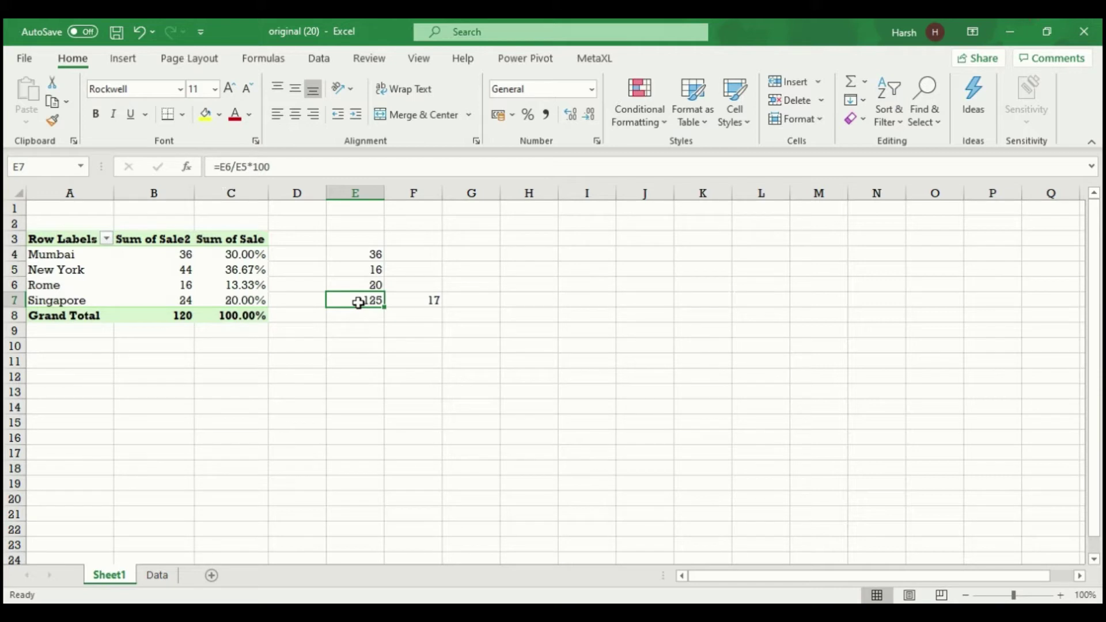
# Step: Add the Sale field to the PivotTable values a third time, placed between the two existing value columns
pyautogui.click(245, 286)
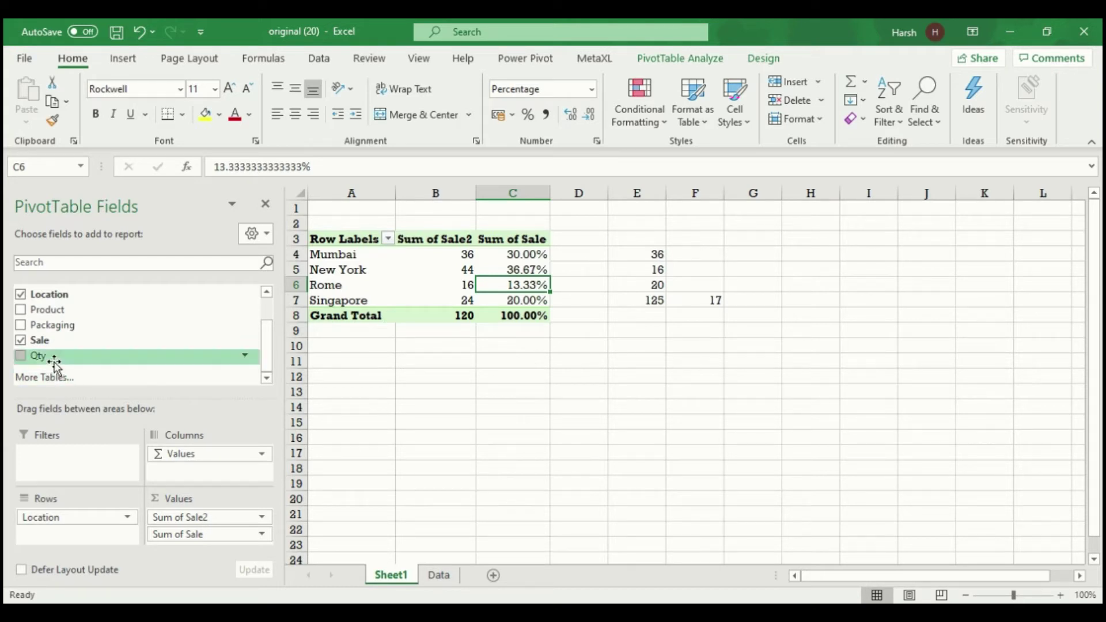
pyautogui.moveTo(60, 344); pyautogui.dragTo(192, 523)
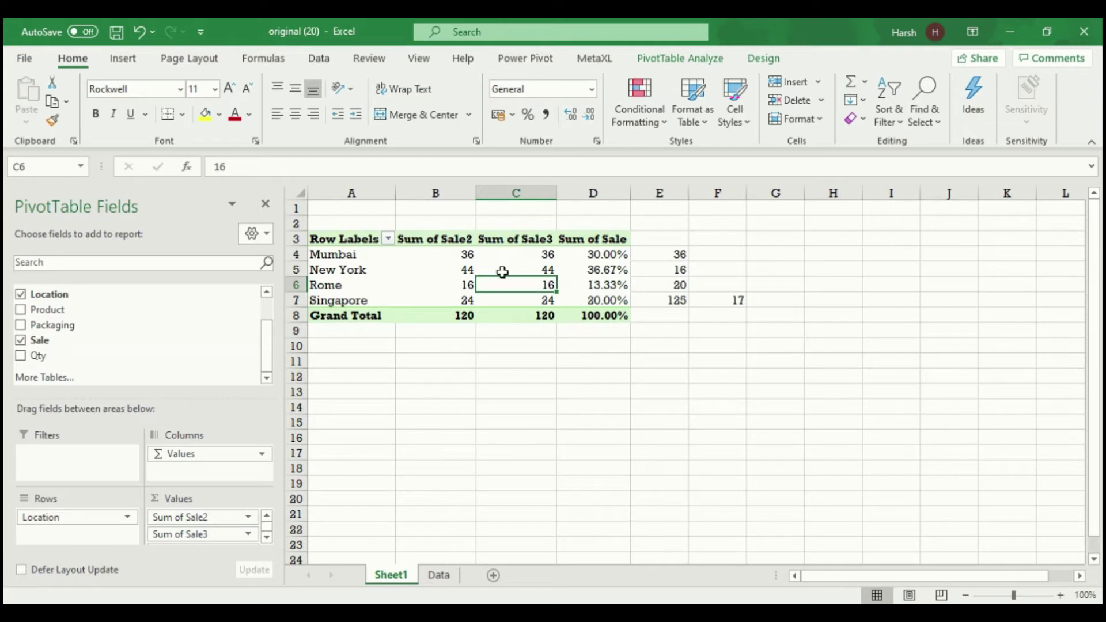
# Step: Show the Sum of Sale3 column as Difference From, with Location as base field and Rome as base item
pyautogui.rightClick(542, 291)
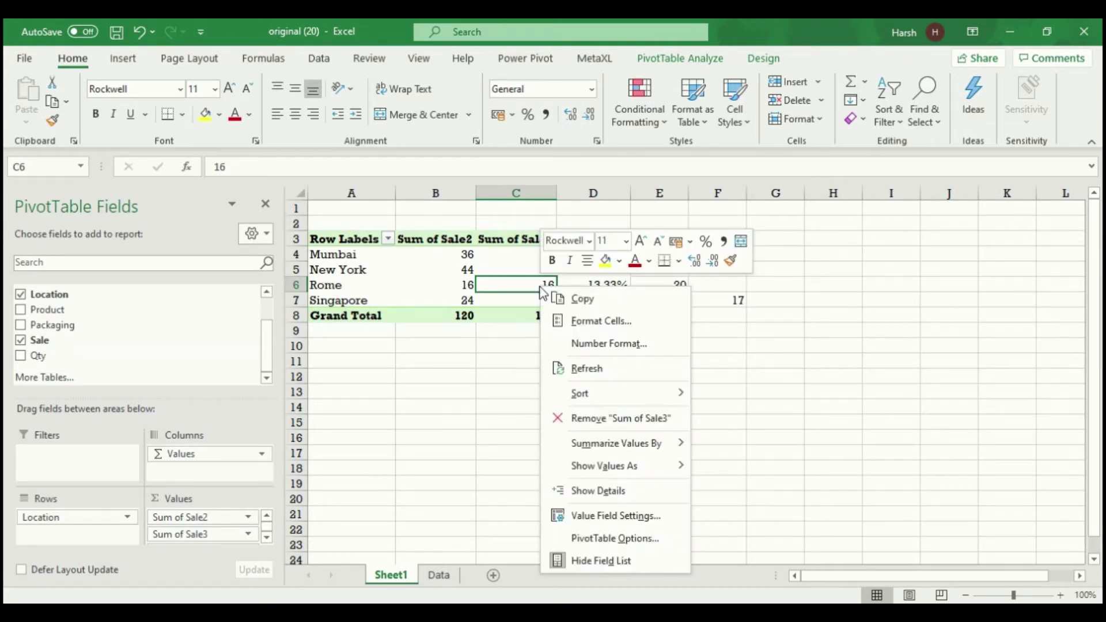
pyautogui.moveTo(606, 475)
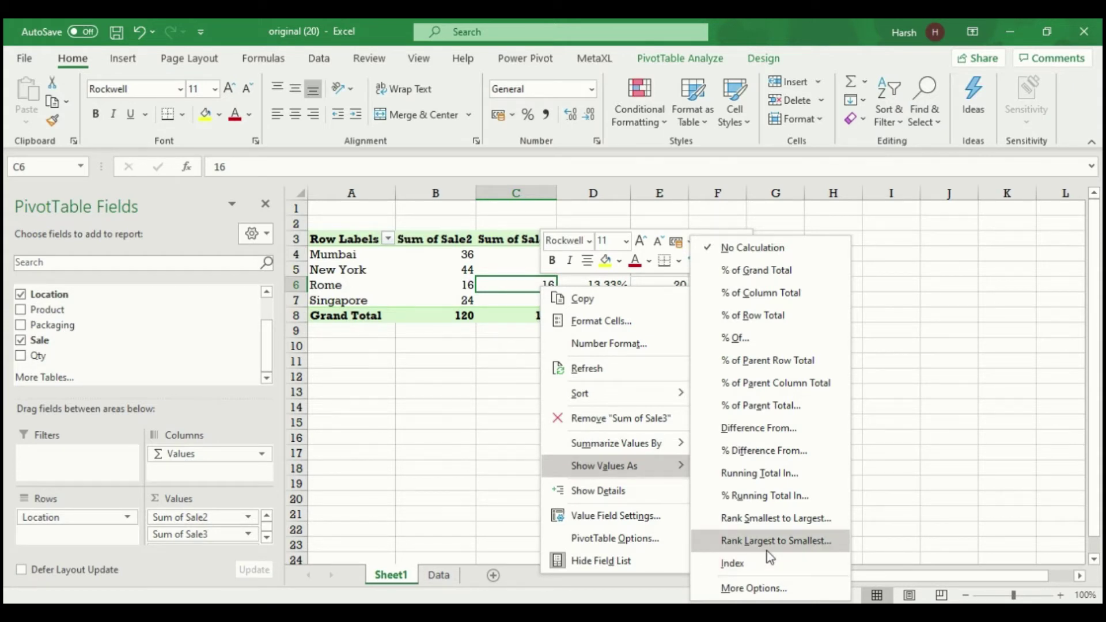
pyautogui.click(780, 435)
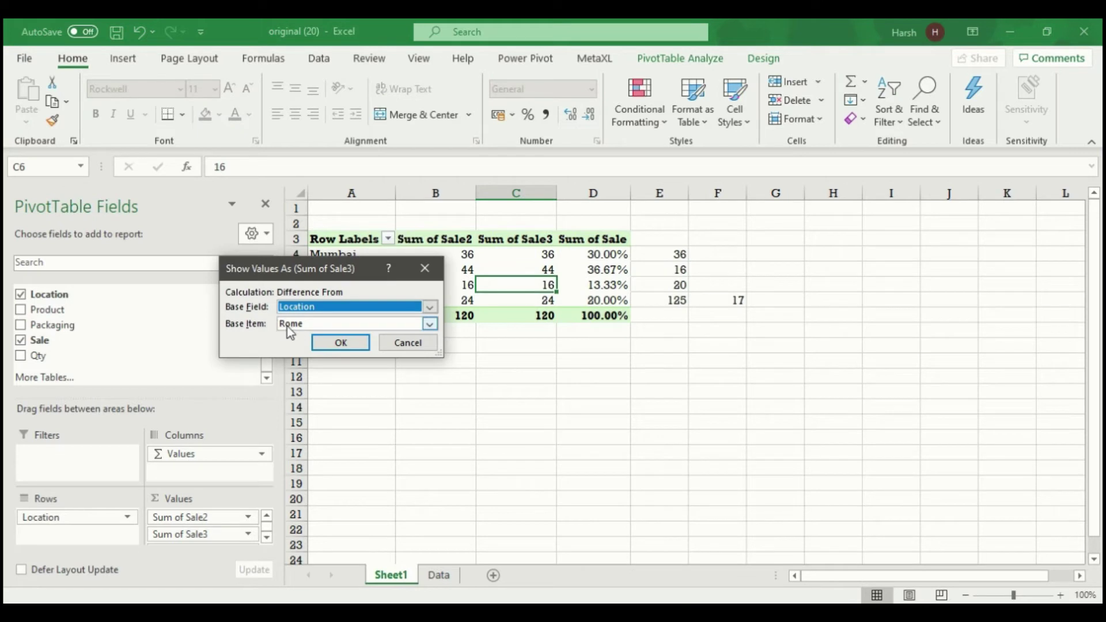
pyautogui.click(325, 340)
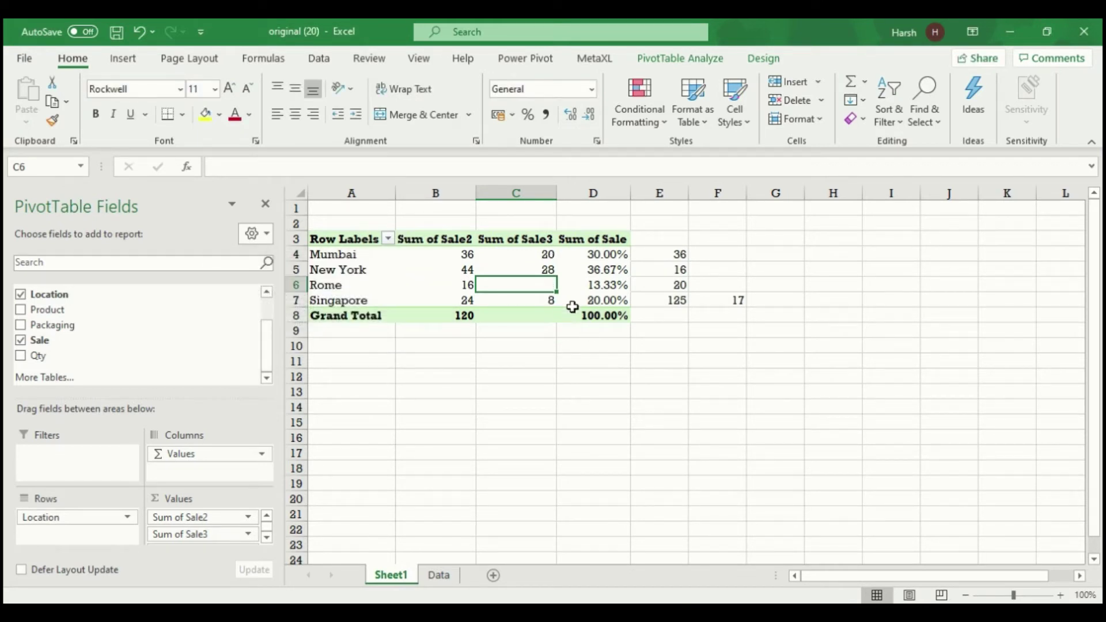
pyautogui.click(527, 254)
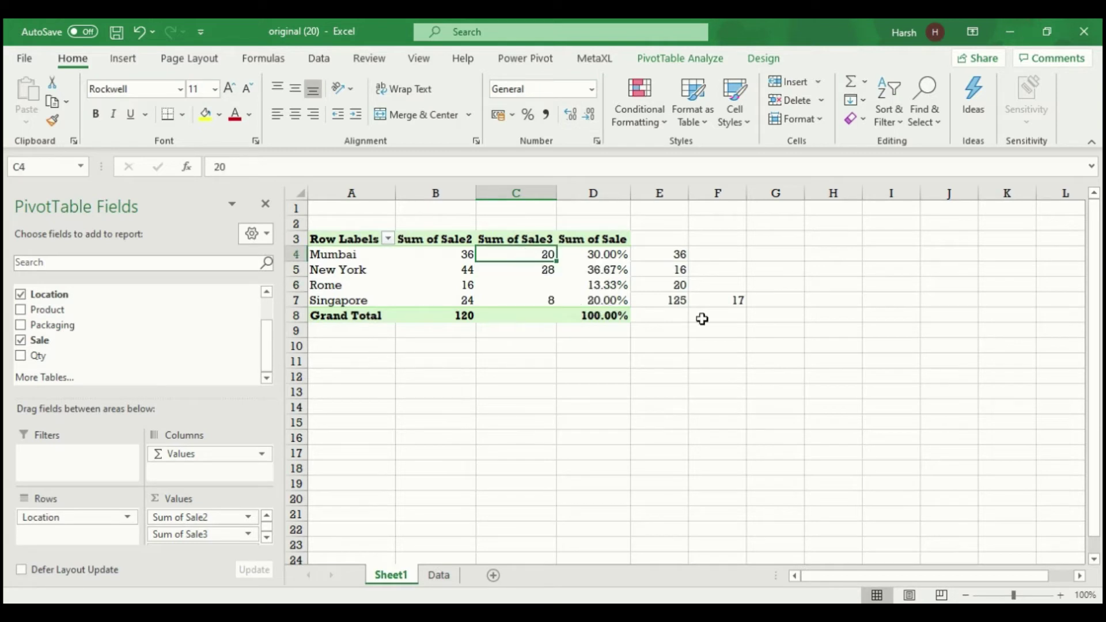
pyautogui.click(676, 283)
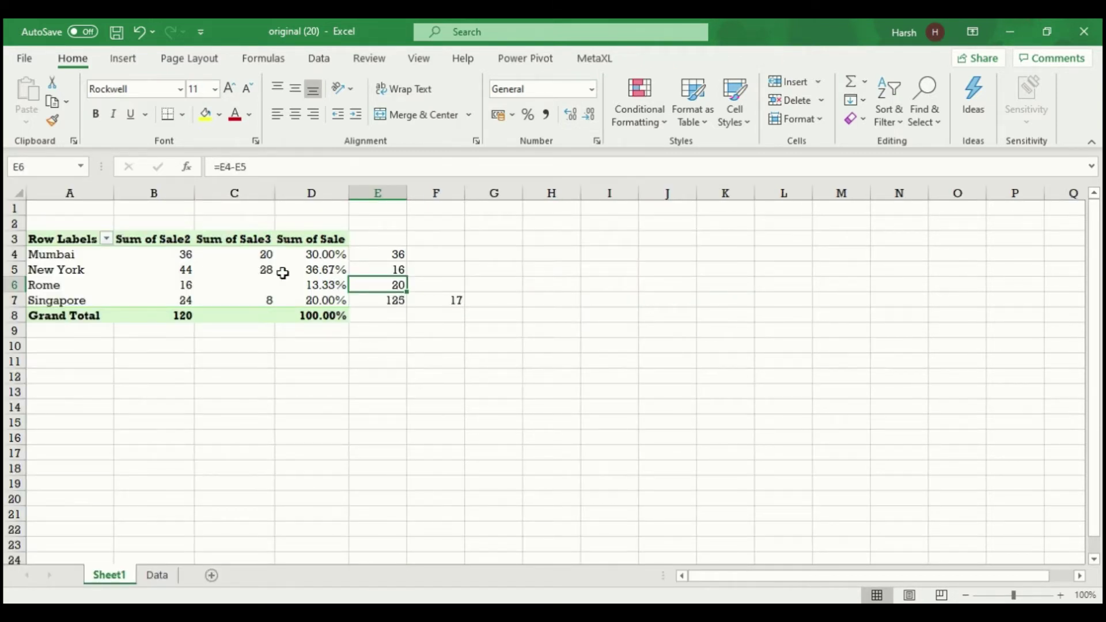
pyautogui.click(256, 284)
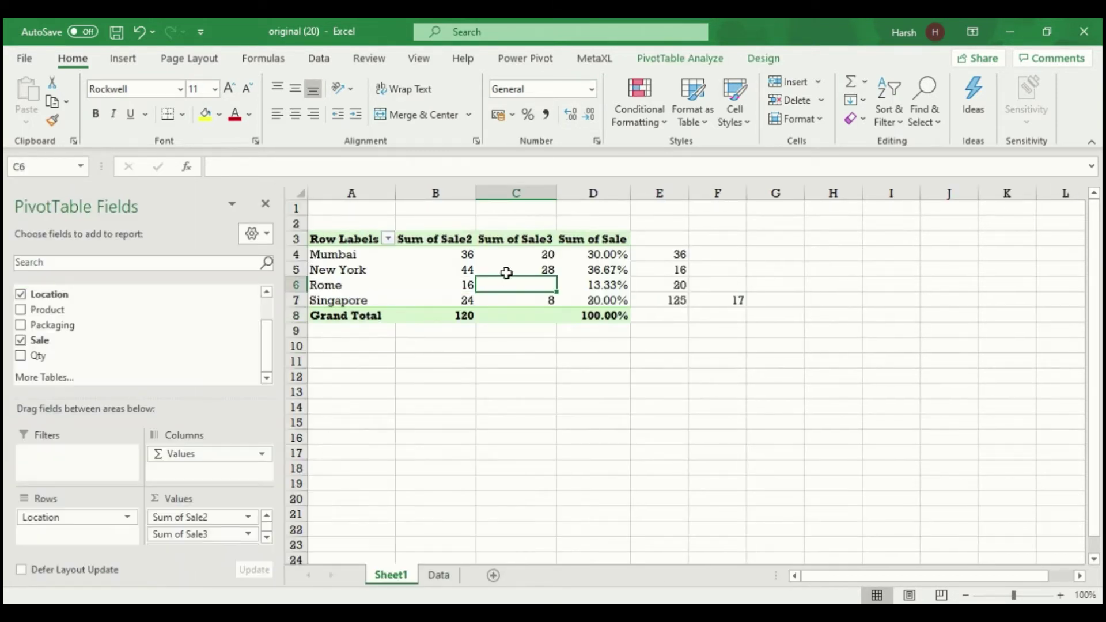
# Step: Add another Sale value column directly after Sum of Sale2 and show it as % Of with base field Location and base item Rome
pyautogui.moveTo(510, 285)
pyautogui.moveTo(39, 341); pyautogui.dragTo(195, 530)
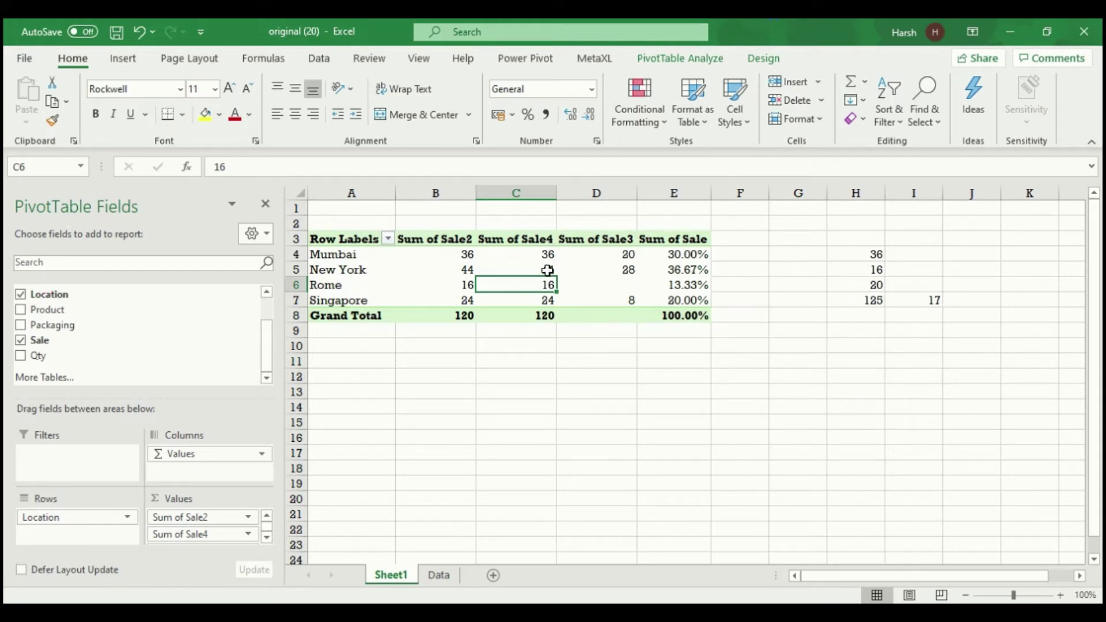
pyautogui.rightClick(539, 290)
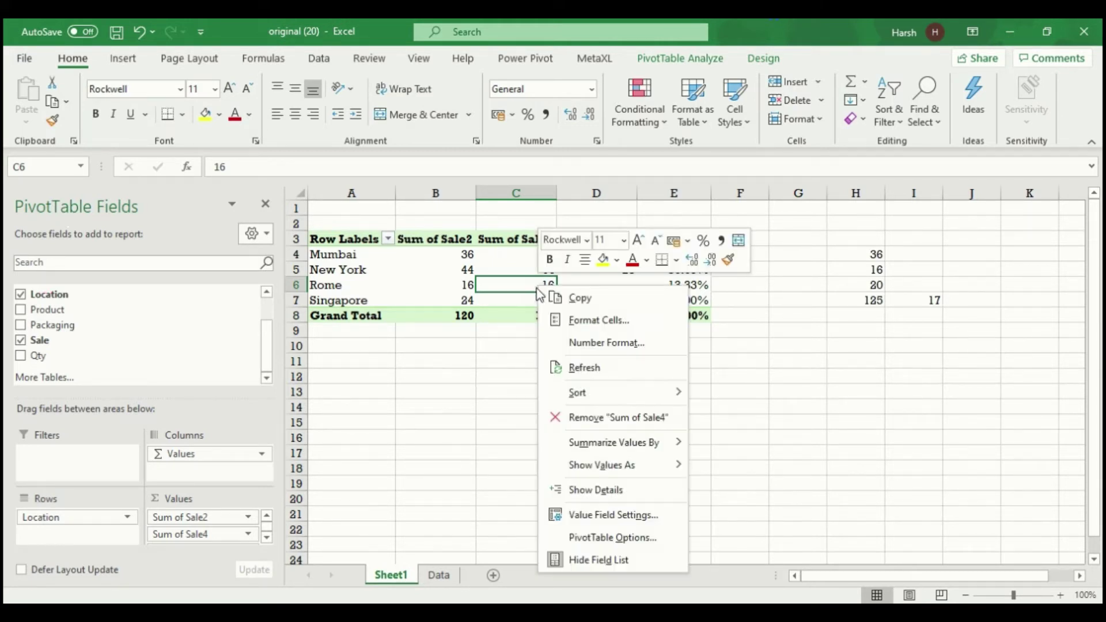
pyautogui.moveTo(627, 466)
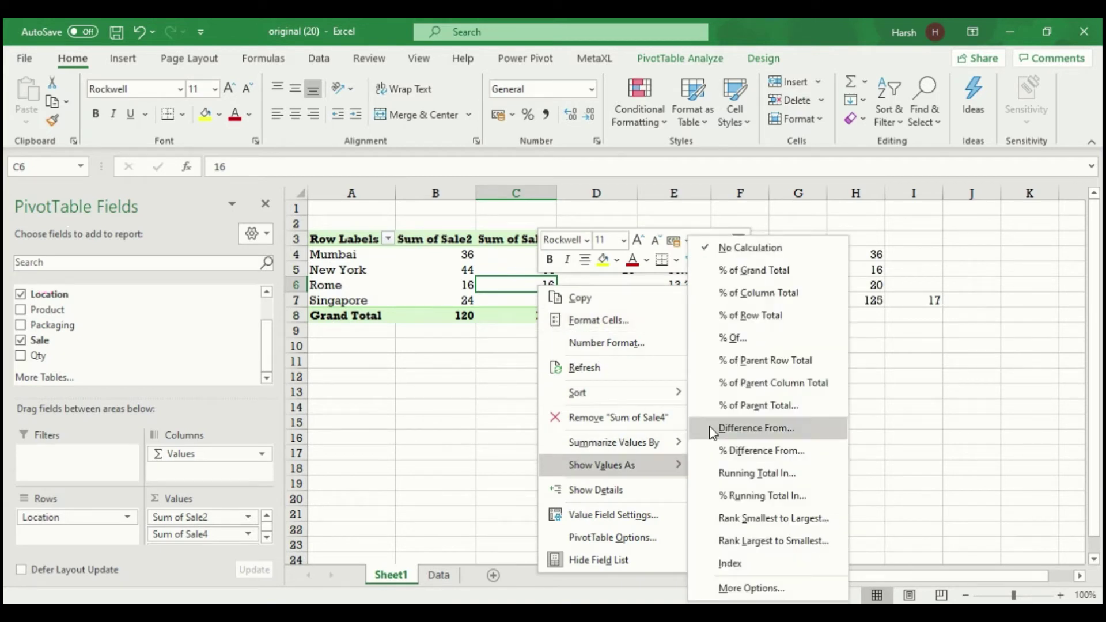
pyautogui.click(738, 340)
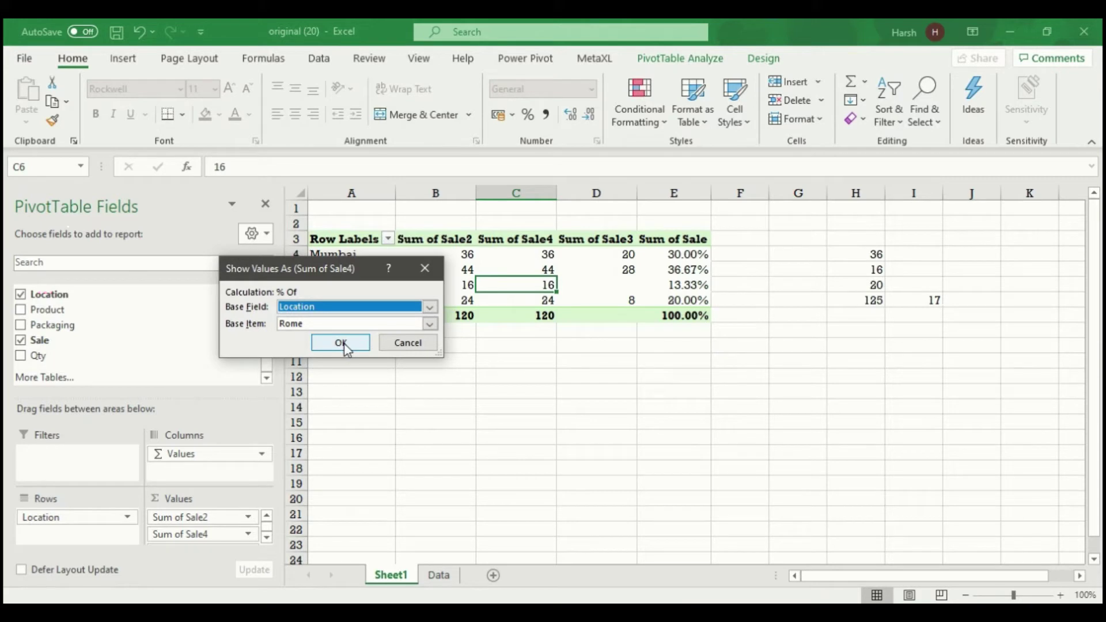
pyautogui.click(341, 344)
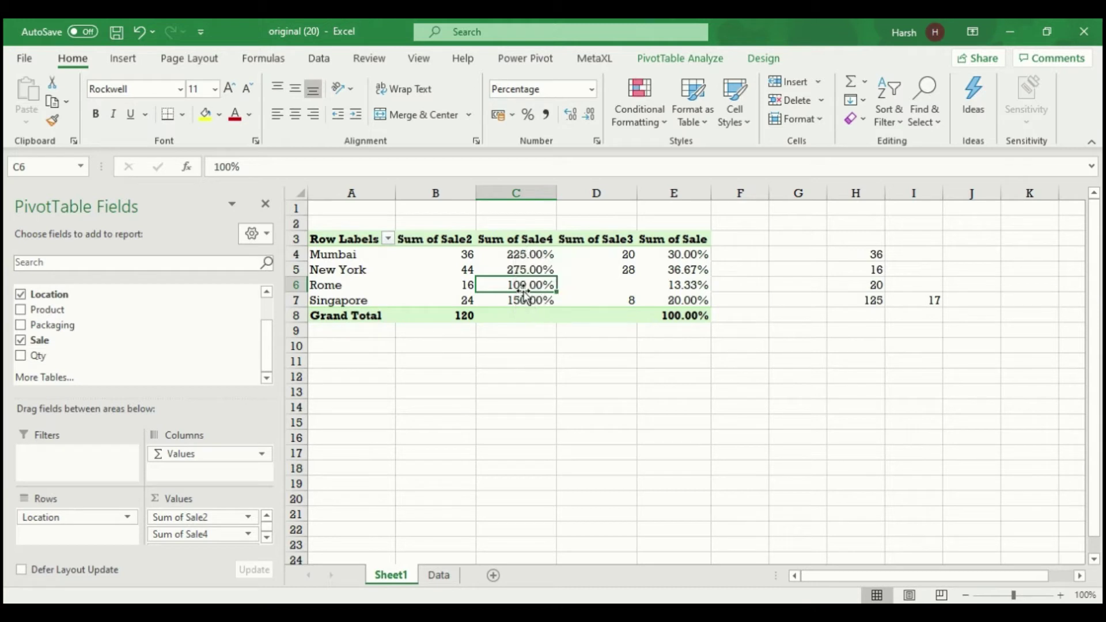
# Step: Add one more Sale value column after Sum of Sale2 and show it as % Difference From base item Rome in Location
pyautogui.moveTo(542, 286)
pyautogui.moveTo(523, 257)
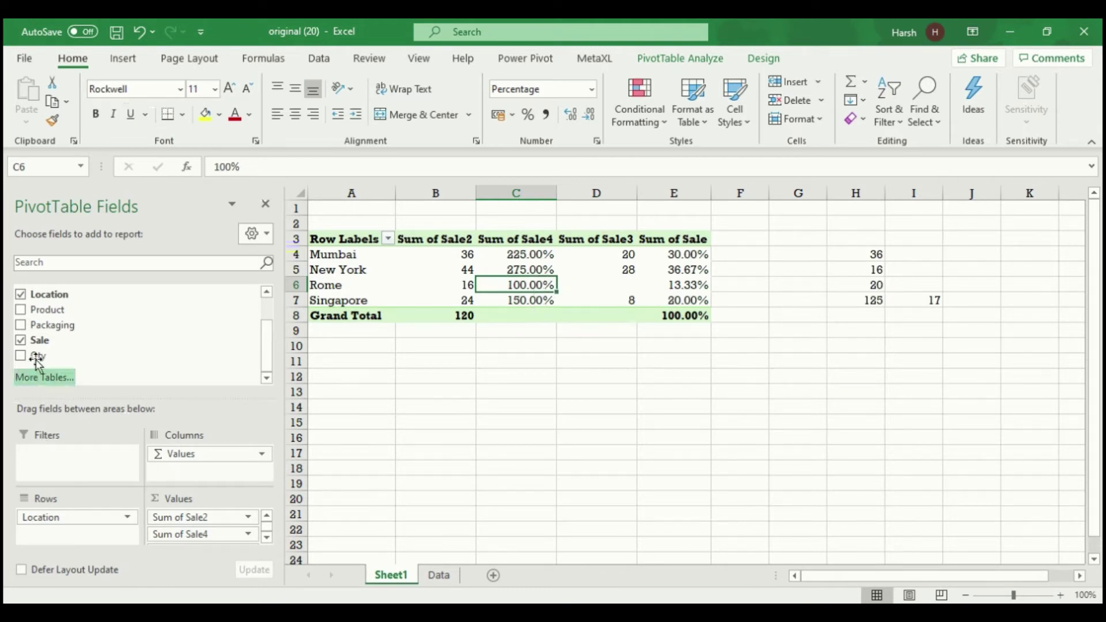
pyautogui.moveTo(37, 342); pyautogui.dragTo(193, 521)
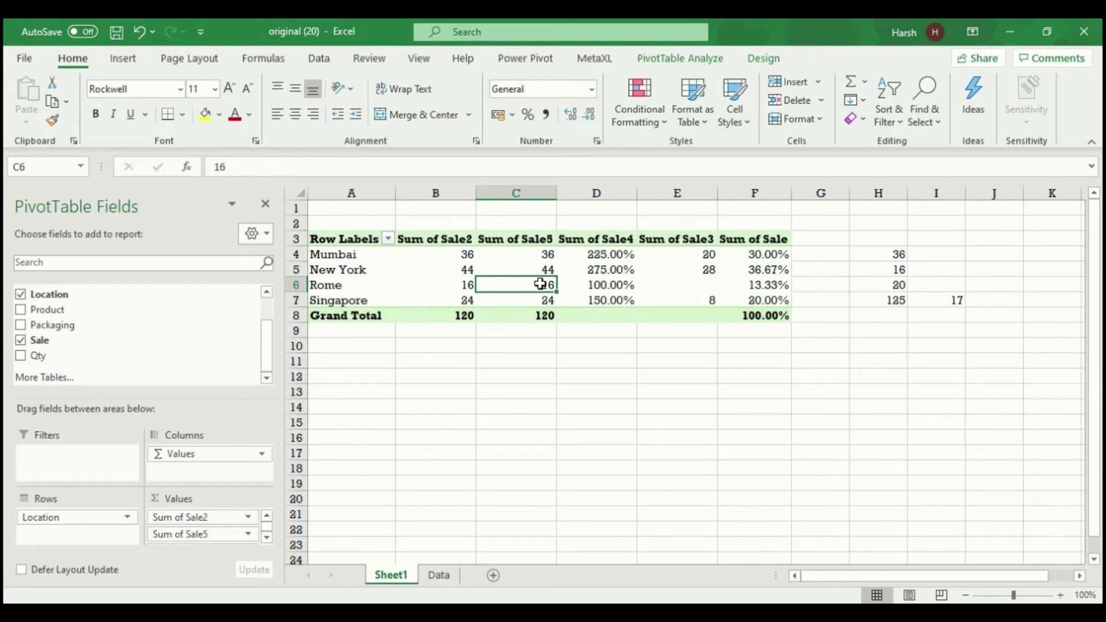
pyautogui.rightClick(543, 290)
pyautogui.moveTo(651, 468)
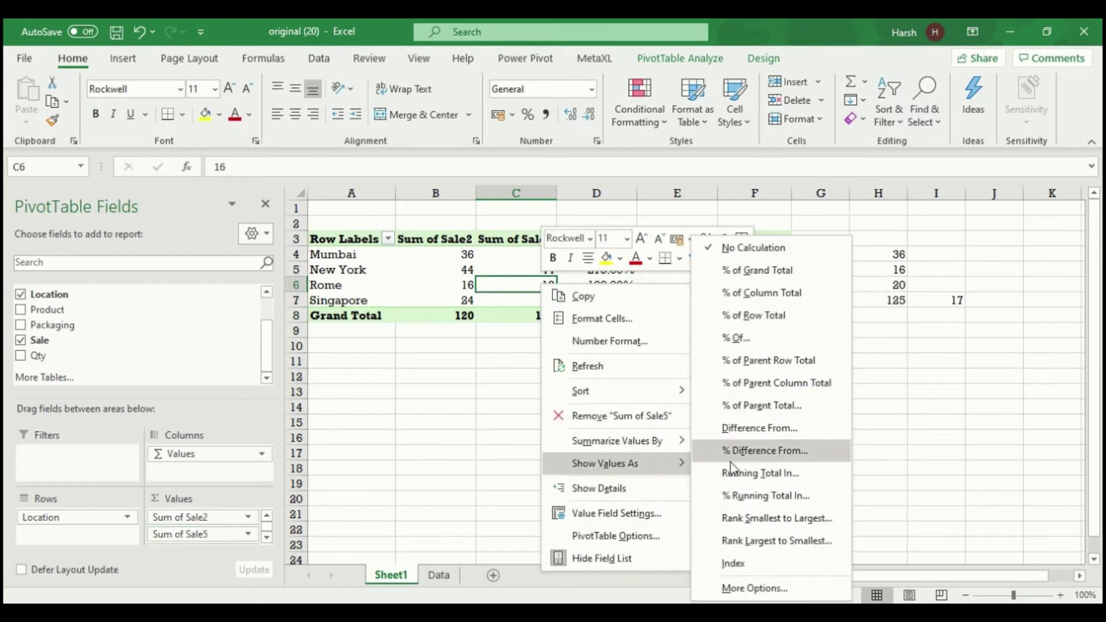
pyautogui.click(759, 457)
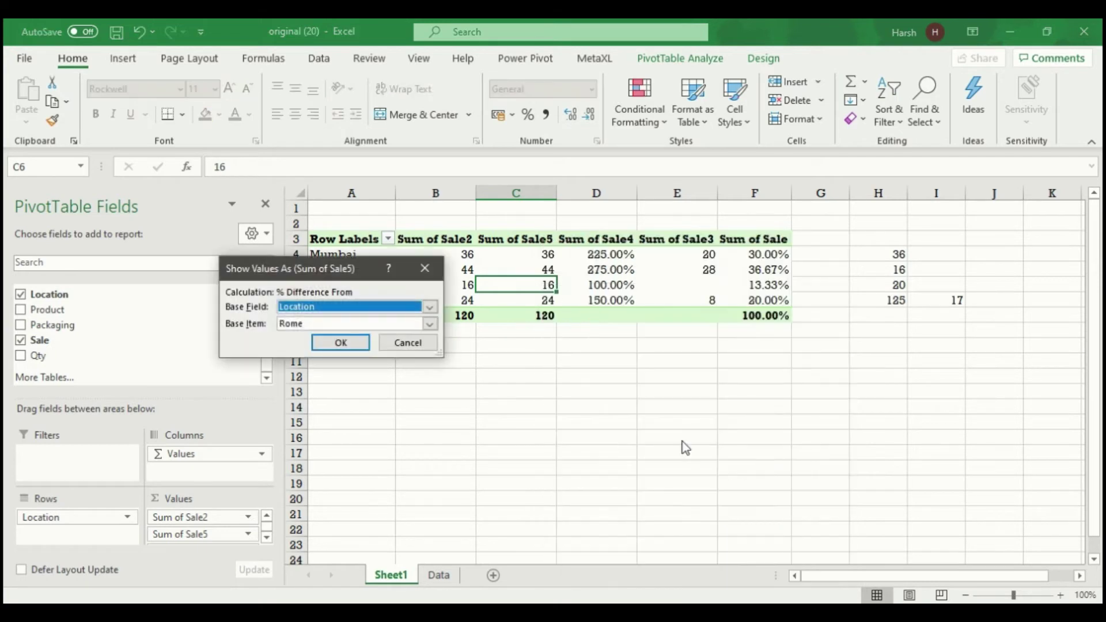
pyautogui.click(339, 347)
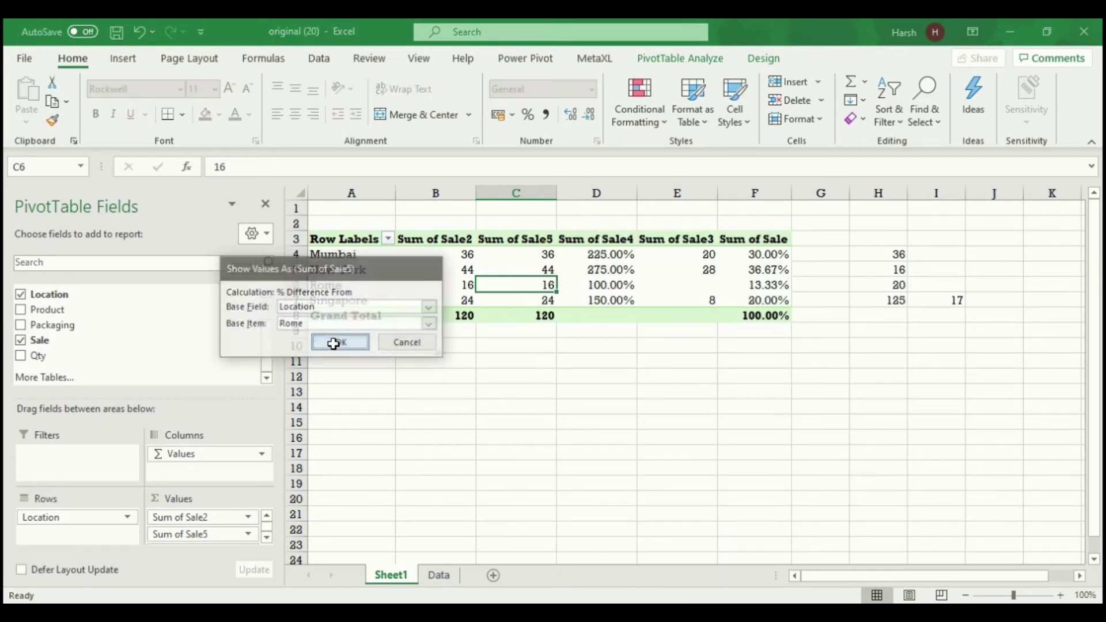
# Step: Replace the Location field with Month in the PivotTable rows
pyautogui.moveTo(499, 314)
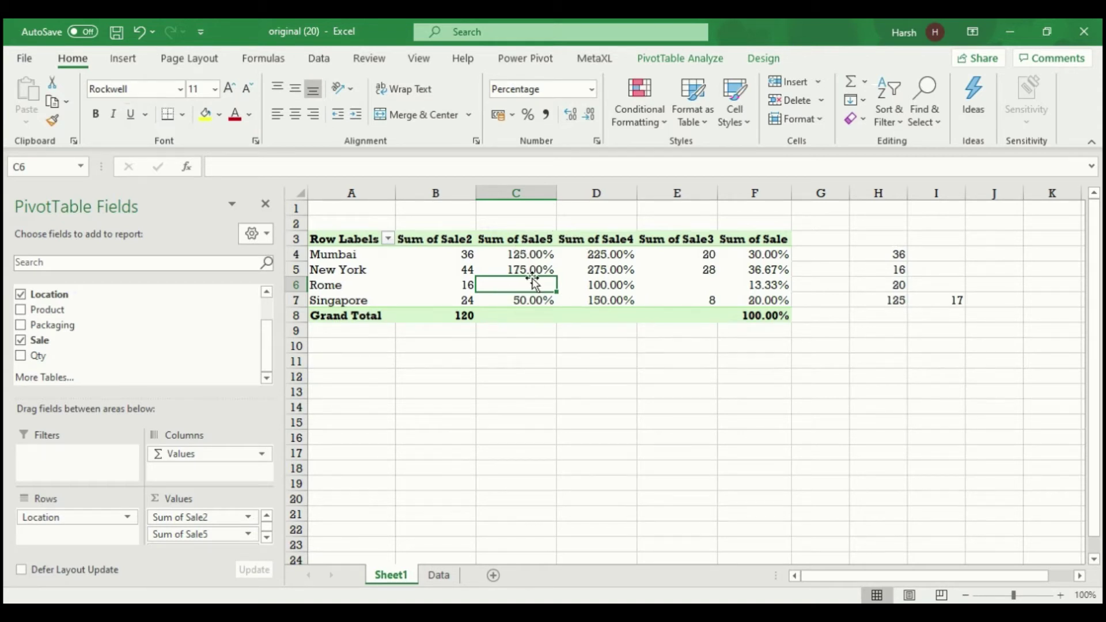
pyautogui.moveTo(529, 287)
pyautogui.moveTo(778, 294)
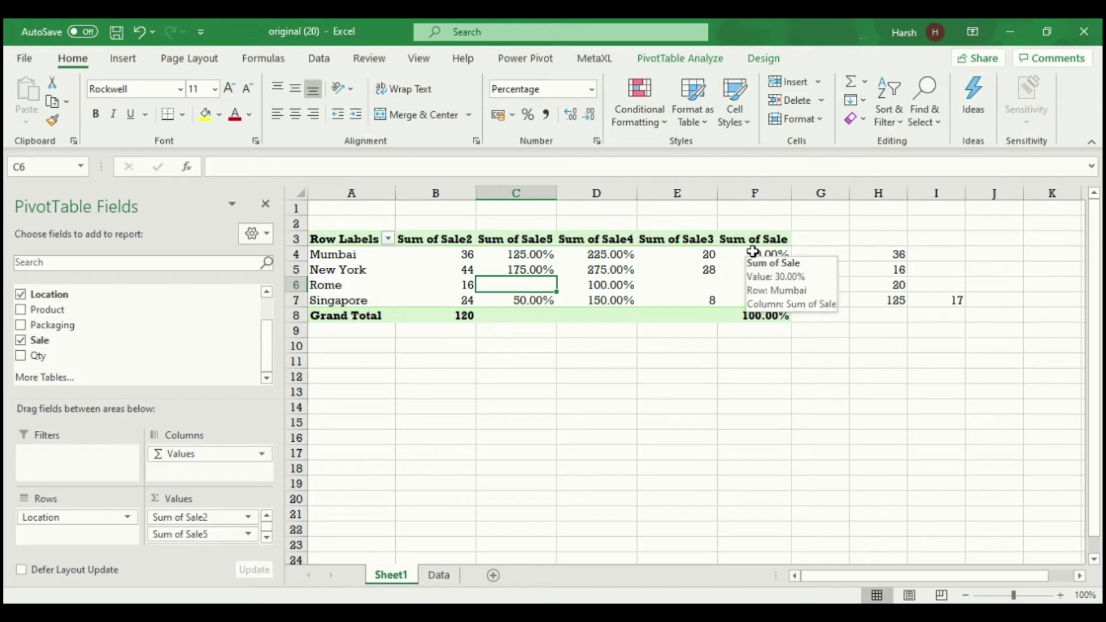
pyautogui.moveTo(770, 319)
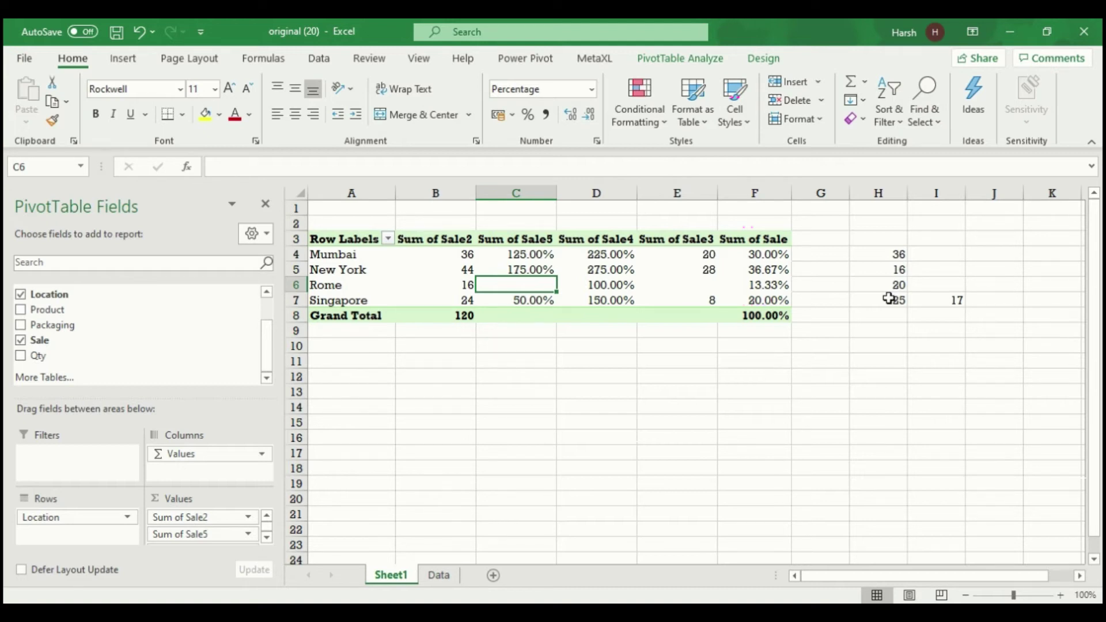
pyautogui.moveTo(25, 518); pyautogui.dragTo(90, 334)
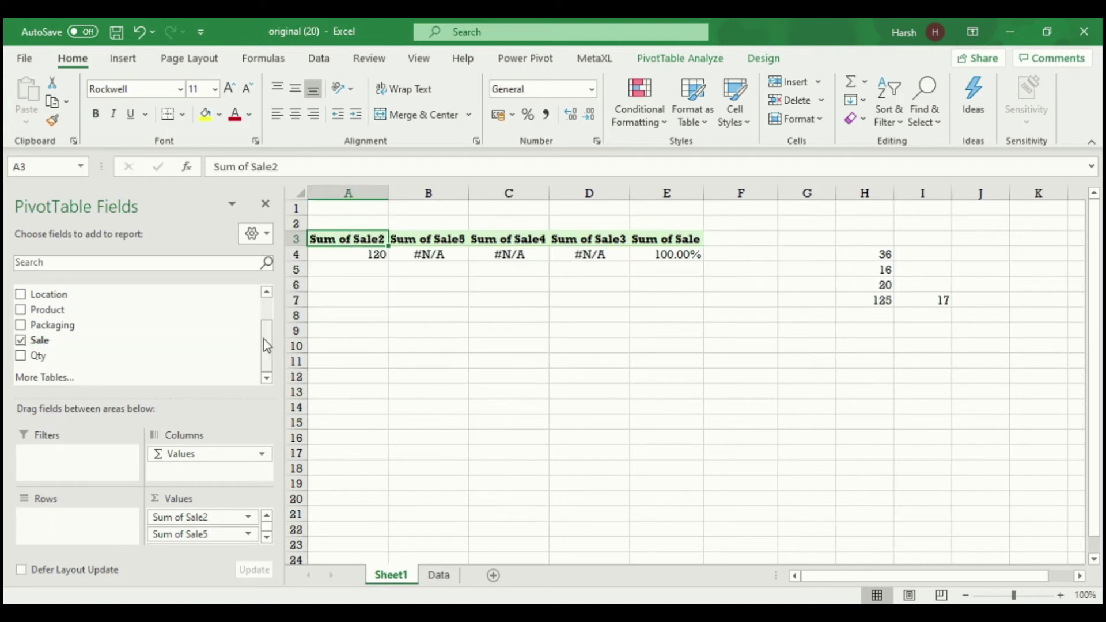
pyautogui.moveTo(267, 343); pyautogui.dragTo(267, 295)
pyautogui.moveTo(112, 333); pyautogui.dragTo(120, 518)
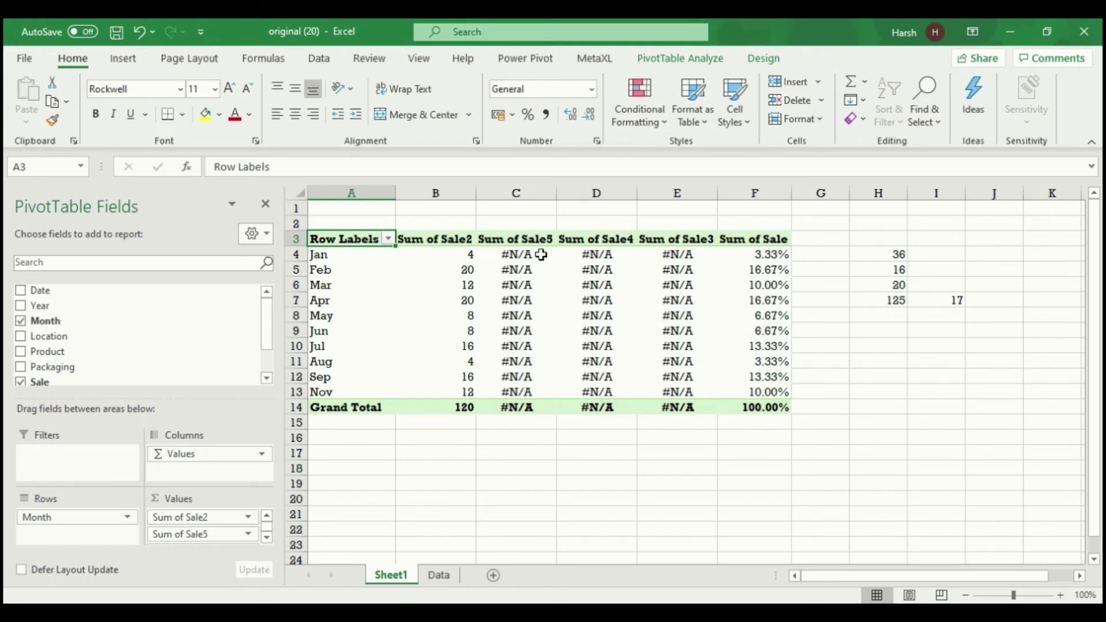
# Step: Remove Sum of Sale5, Sum of Sale4 and Sum of Sale3 from the PivotTable values
pyautogui.click(510, 314)
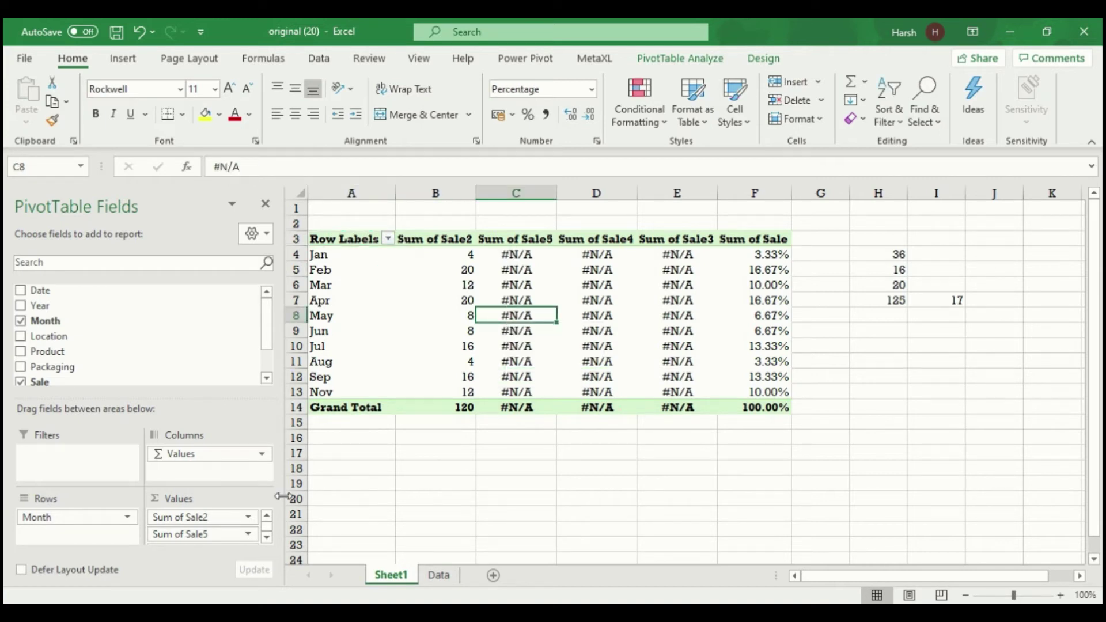
pyautogui.moveTo(208, 536); pyautogui.dragTo(178, 358)
pyautogui.moveTo(212, 538); pyautogui.dragTo(157, 311)
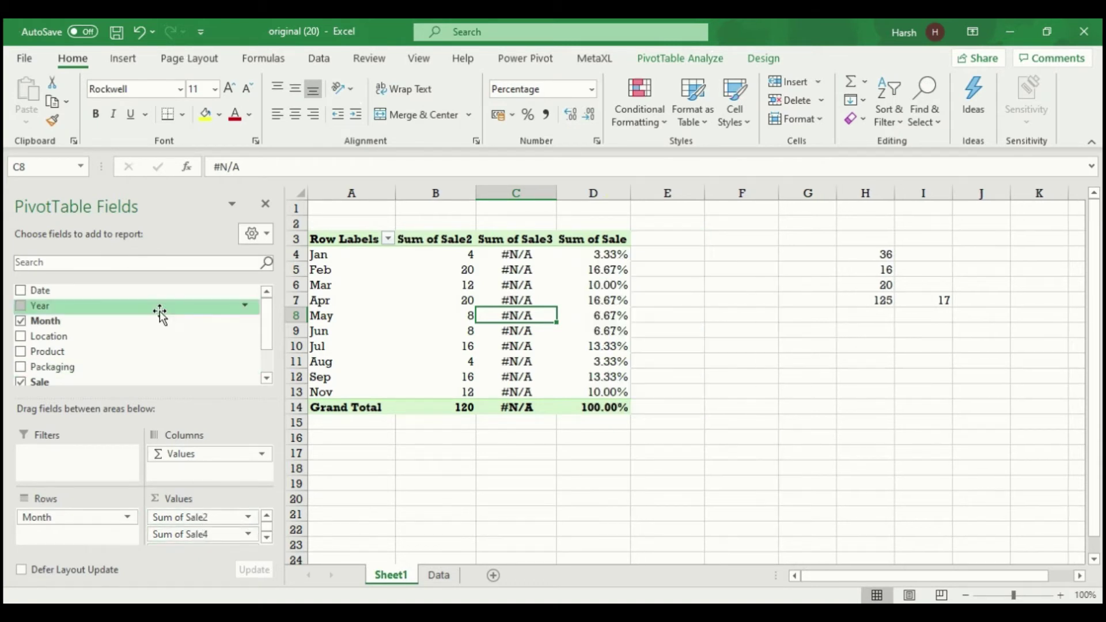
pyautogui.moveTo(196, 521); pyautogui.dragTo(167, 291)
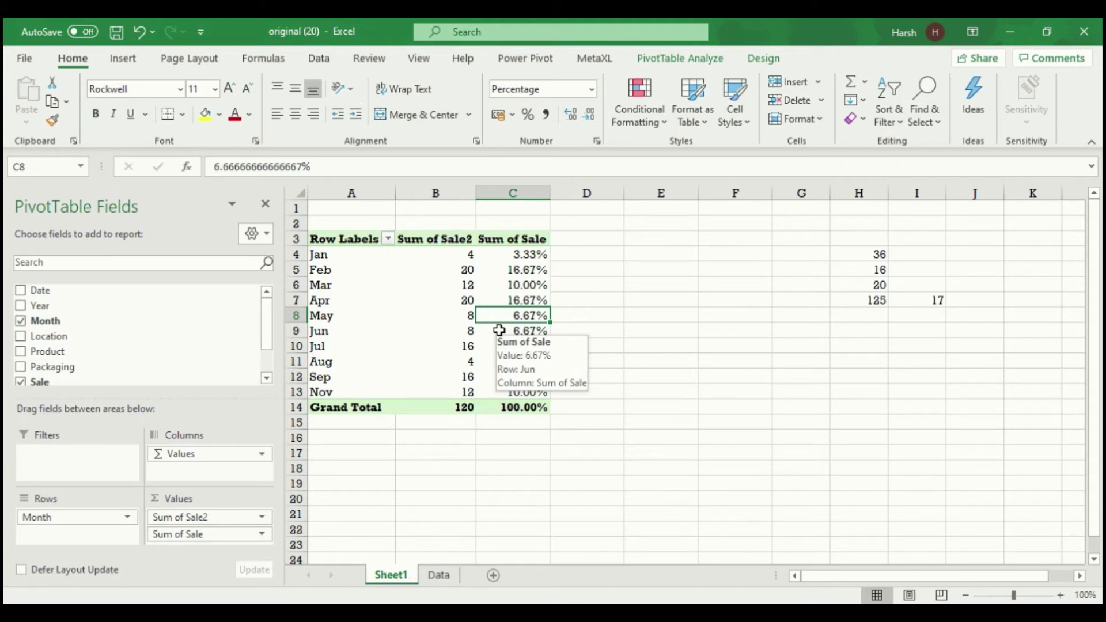
# Step: Show the Sum of Sale column as % Difference From, with Month as base field and May as base item
pyautogui.rightClick(532, 316)
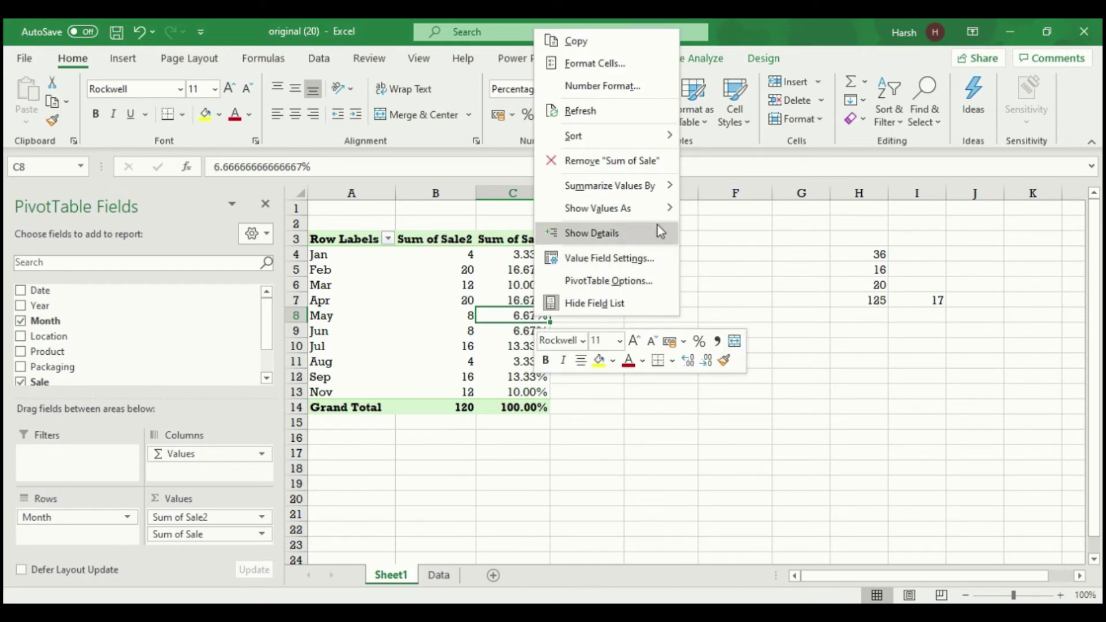
pyautogui.moveTo(661, 213)
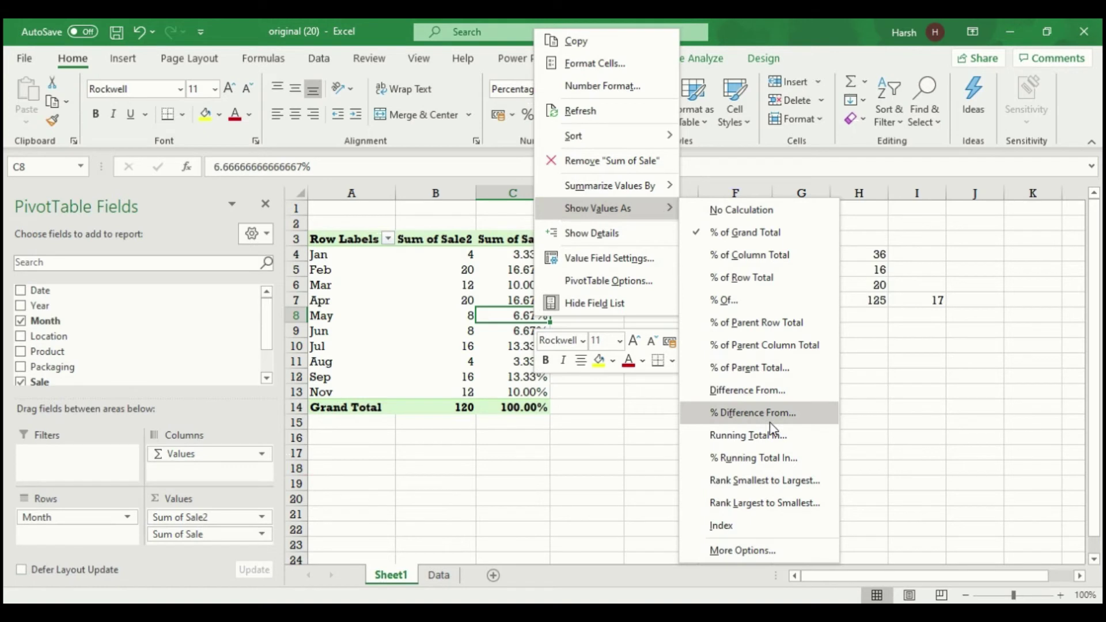
pyautogui.click(749, 412)
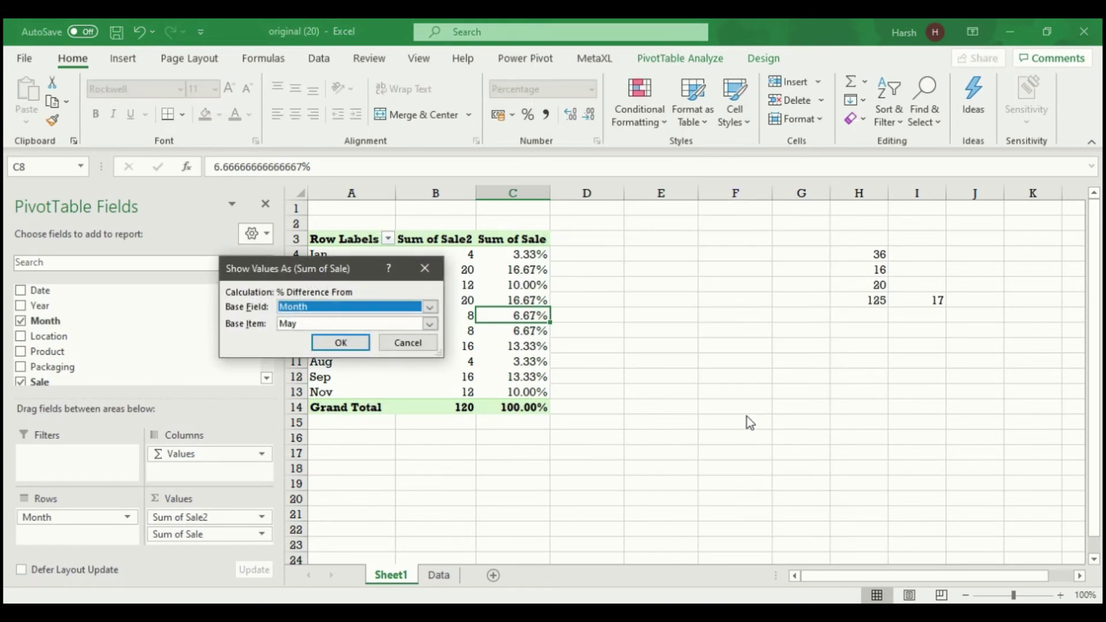
pyautogui.click(331, 346)
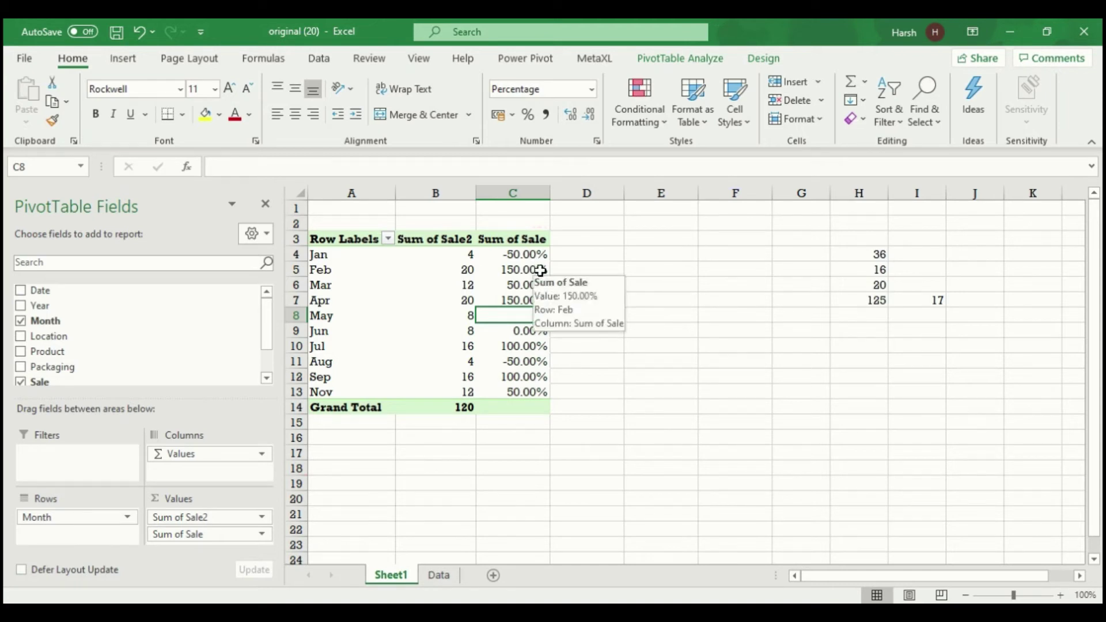
# Step: Reset the Sum of Sale column to No Calculation and show it as % of Grand Total
pyautogui.rightClick(529, 318)
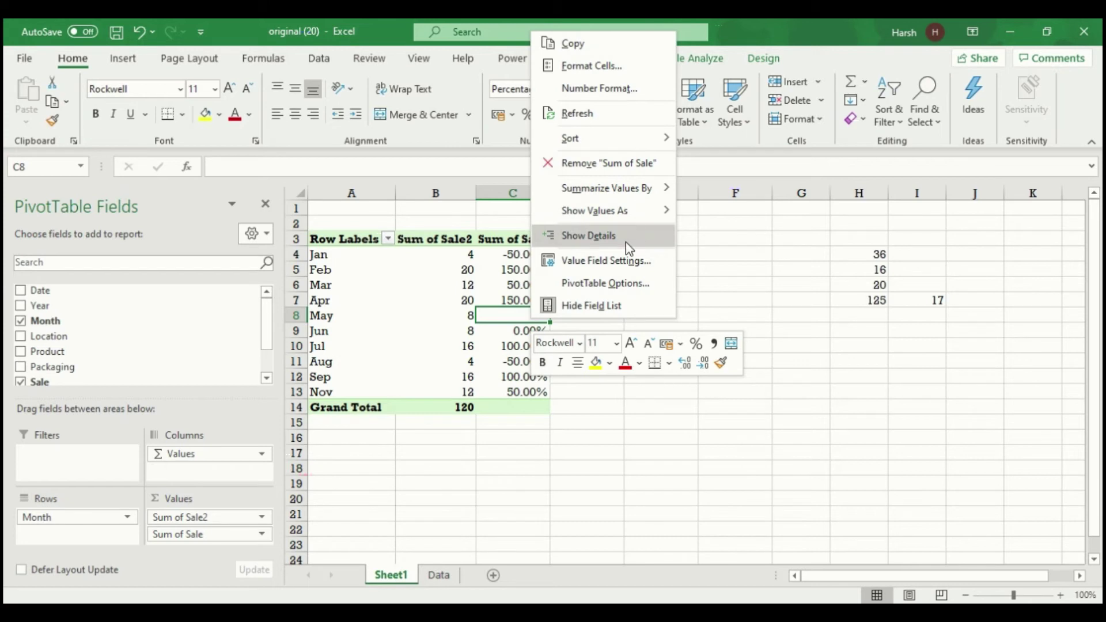
pyautogui.moveTo(647, 213)
pyautogui.click(720, 208)
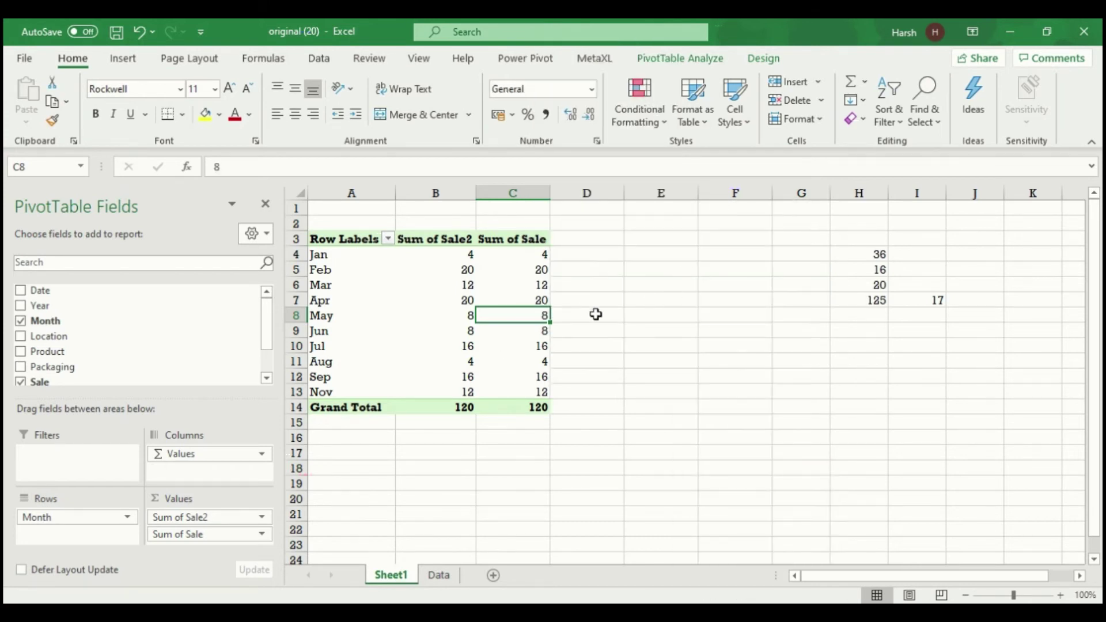
pyautogui.rightClick(540, 316)
pyautogui.moveTo(651, 201)
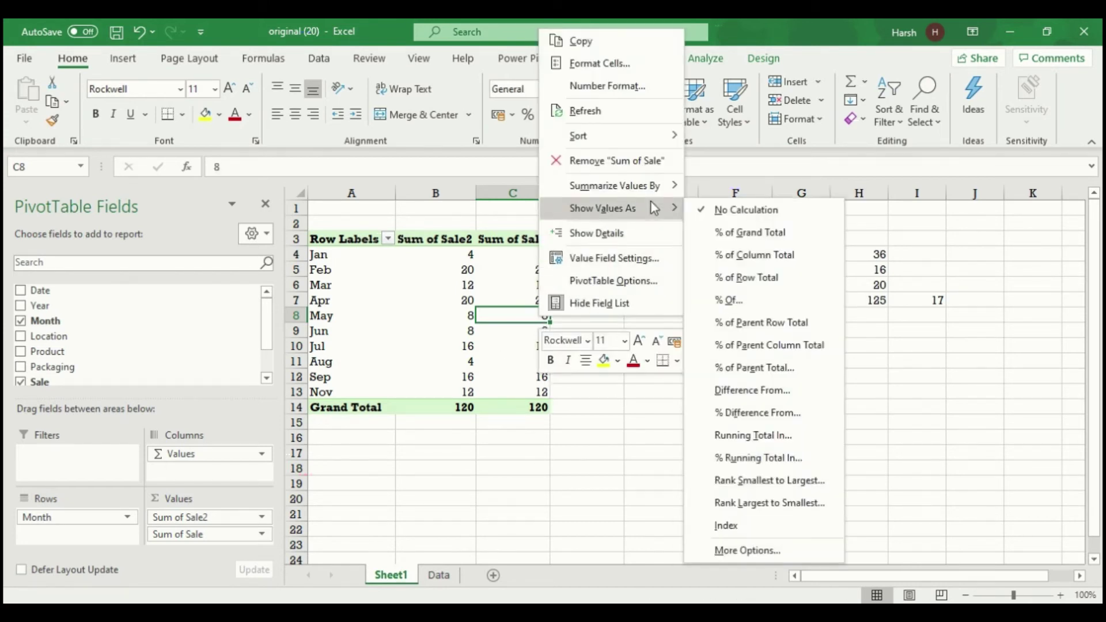
pyautogui.click(724, 236)
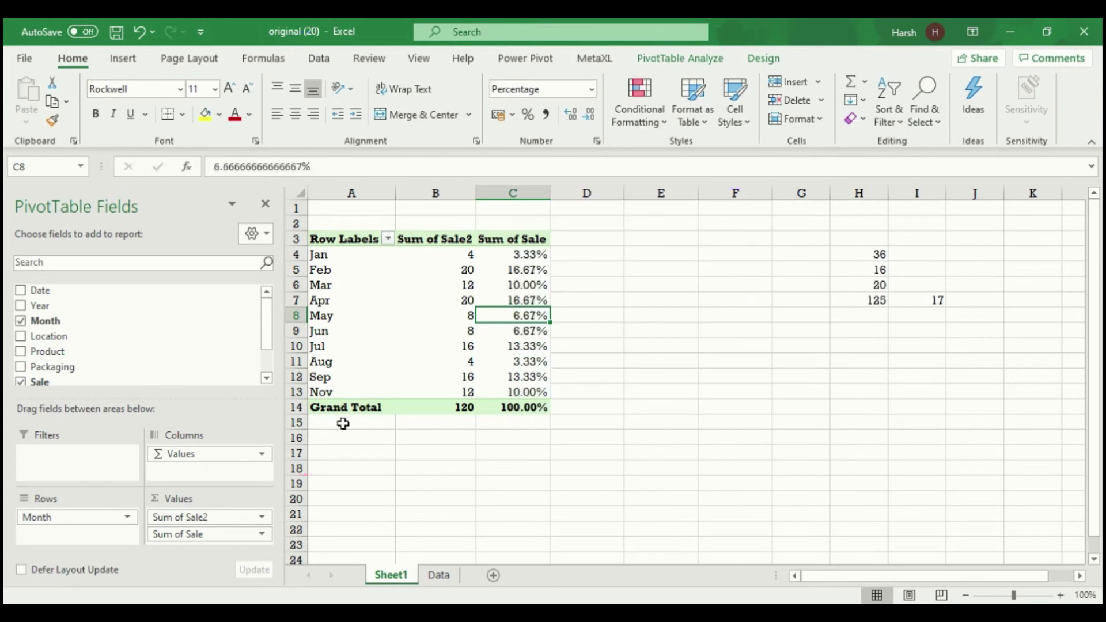
# Step: Add the Sale field to the values again between Sum of Sale2 and Sum of Sale, and select its January value
pyautogui.moveTo(88, 380); pyautogui.dragTo(200, 521)
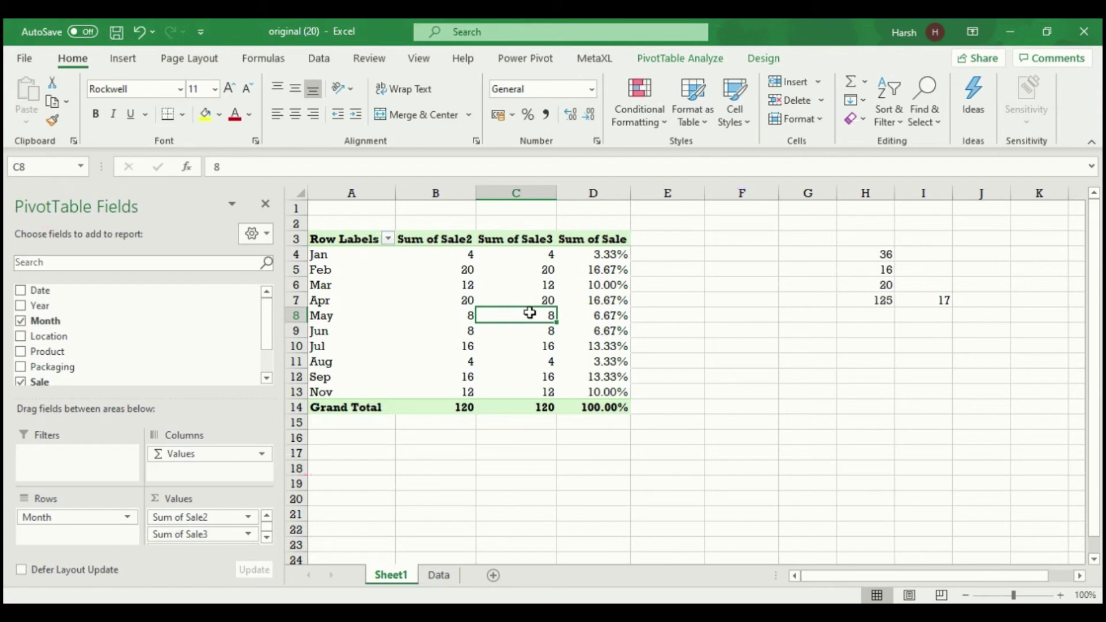
pyautogui.click(529, 253)
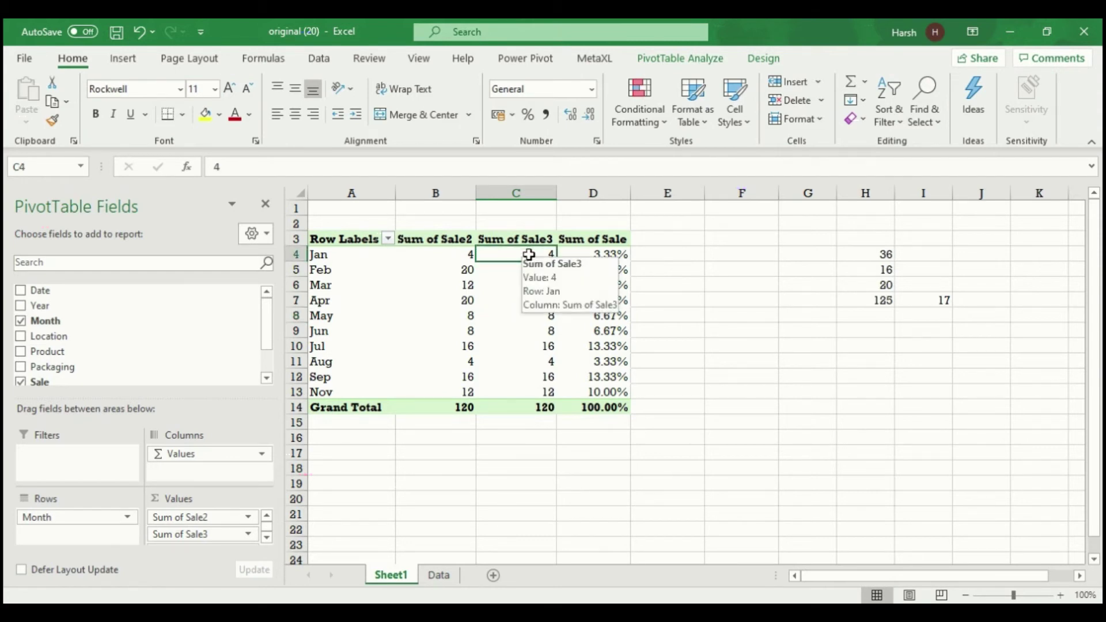
# Step: Show the Sum of Sale3 column as % Difference From, with Month as base field and (previous) as base item
pyautogui.rightClick(530, 254)
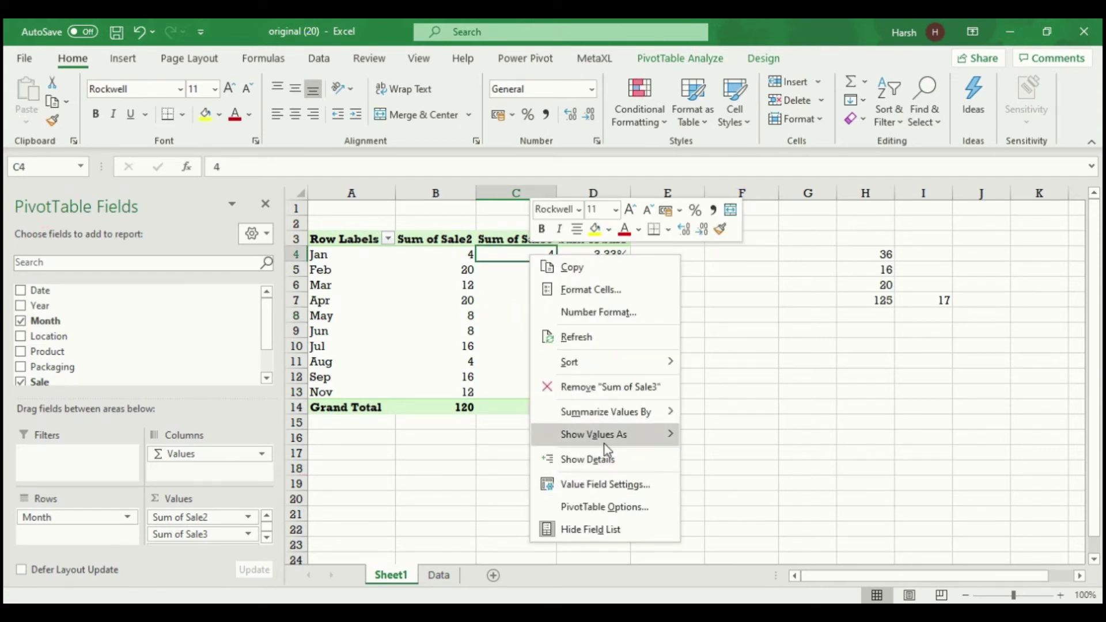
pyautogui.moveTo(603, 444)
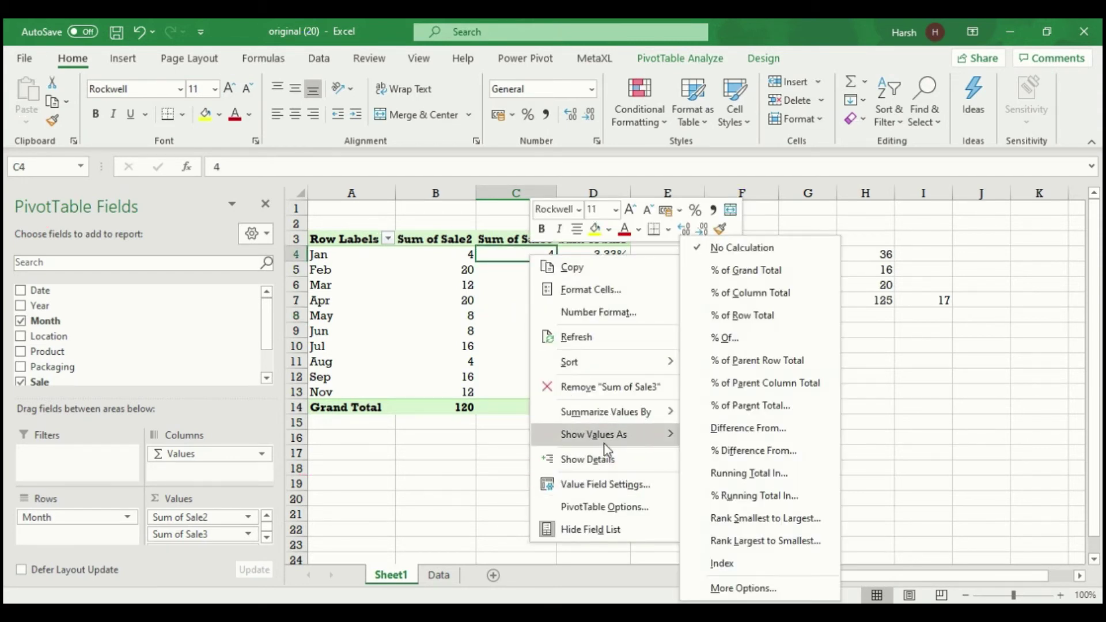
pyautogui.click(732, 442)
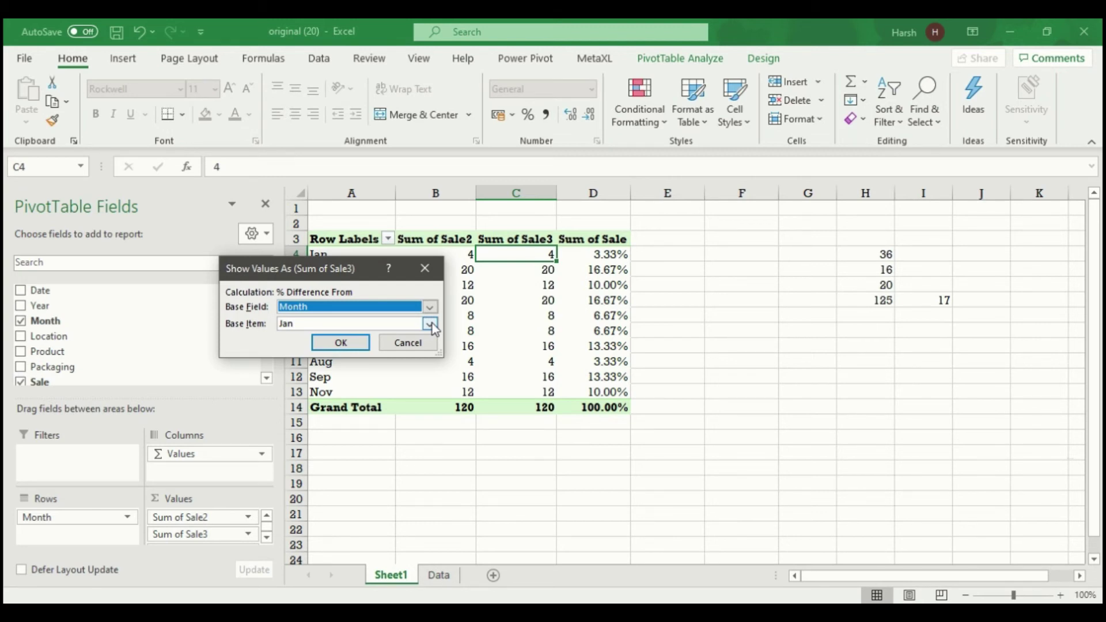
pyautogui.click(429, 324)
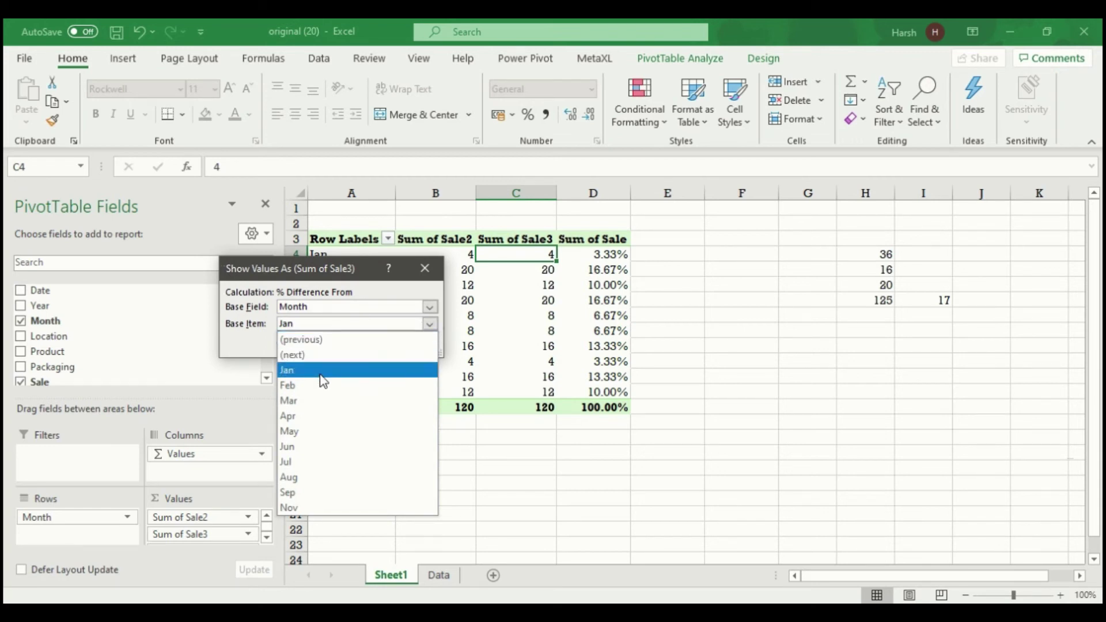
pyautogui.click(345, 340)
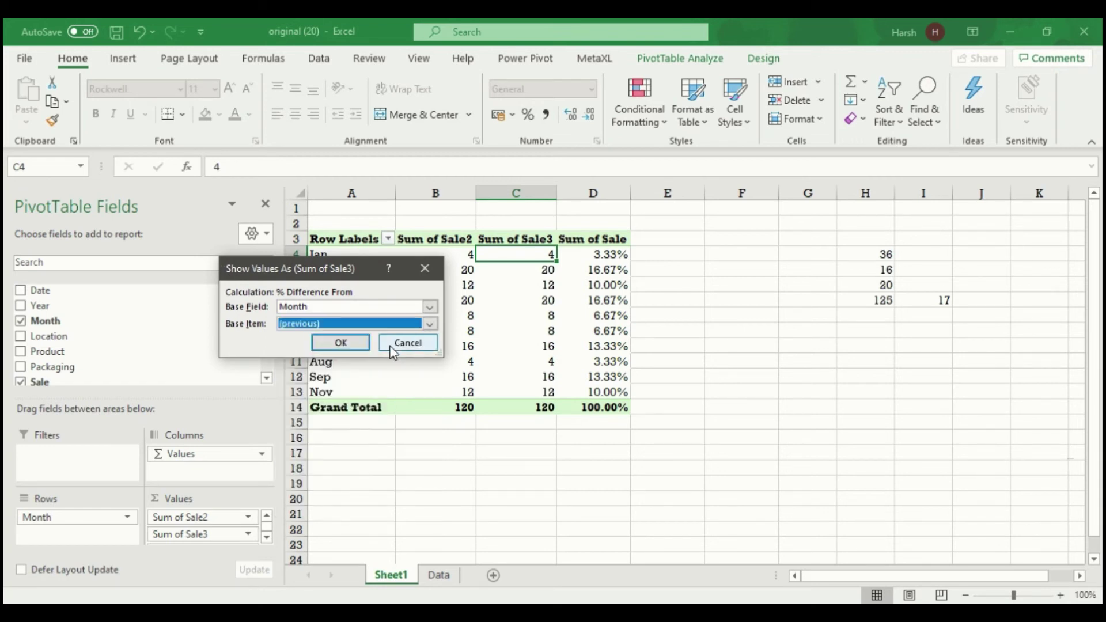
pyautogui.click(356, 346)
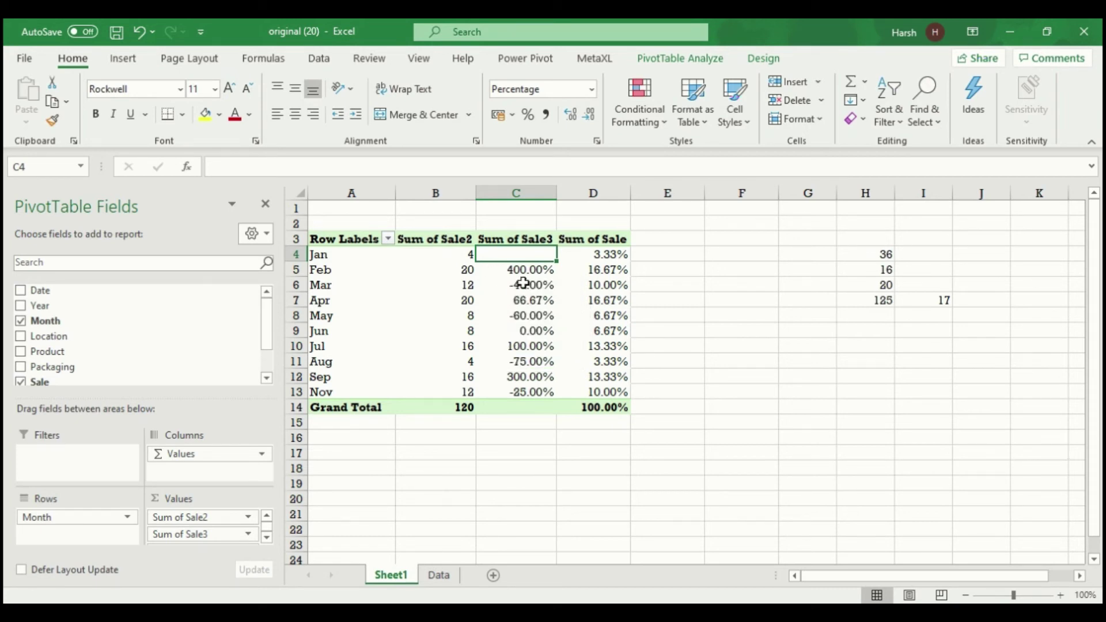
pyautogui.moveTo(537, 309)
pyautogui.moveTo(547, 357)
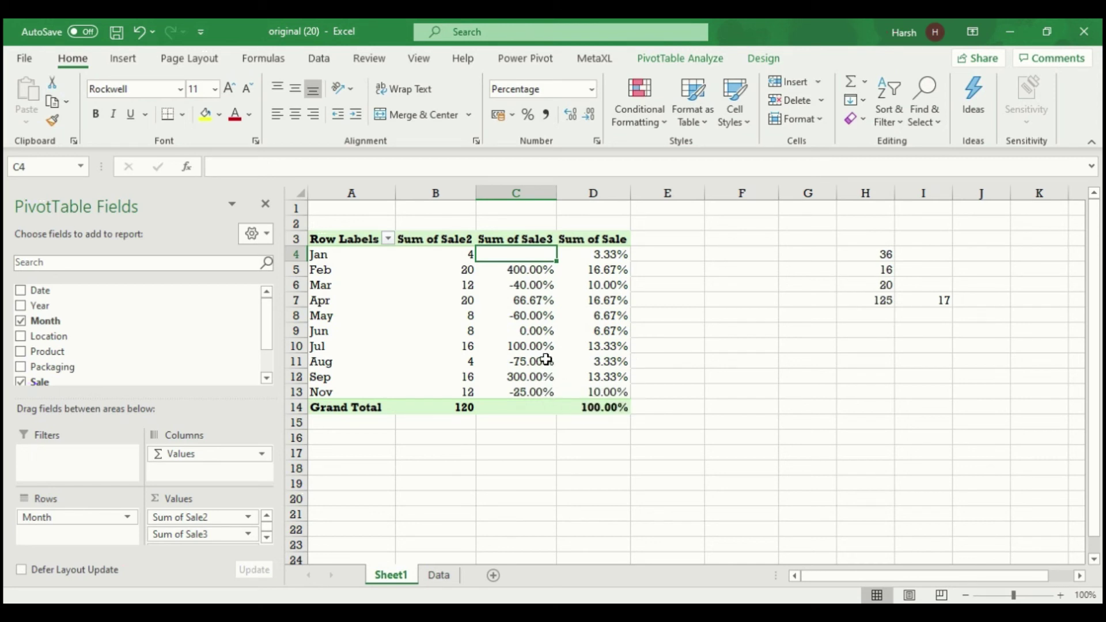